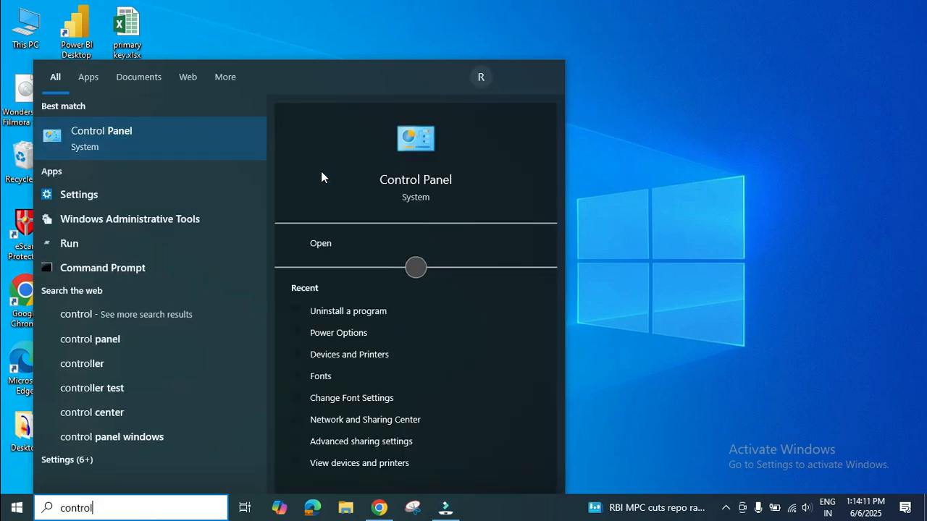
Step: Open Control Panel and bring up the list of installed programs for uninstalling
click(344, 241)
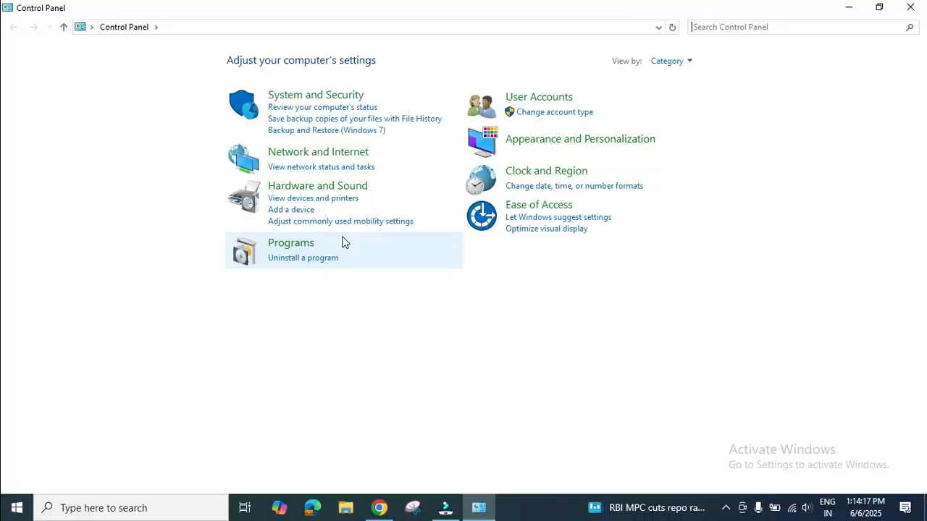
click(309, 258)
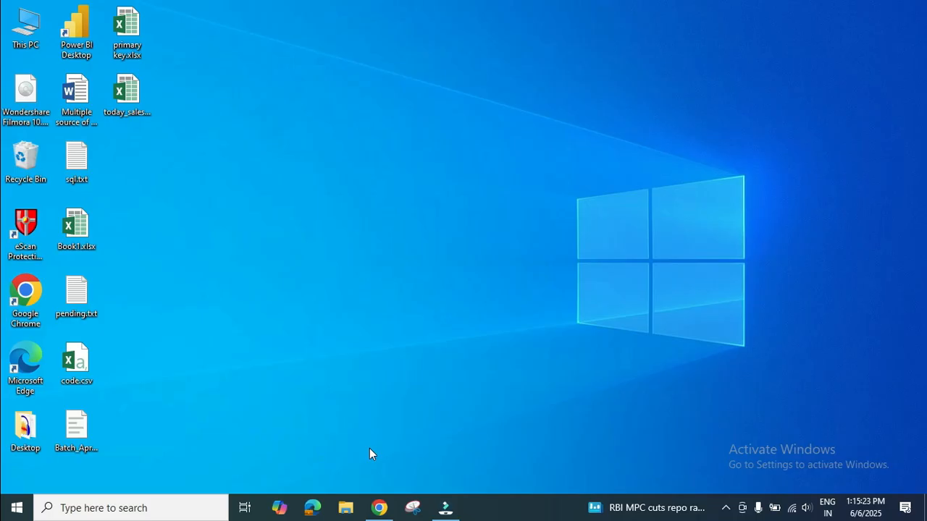
Step: Switch to Google Chrome and open the MySQL Downloads page at mysql.com/downloads
click(379, 508)
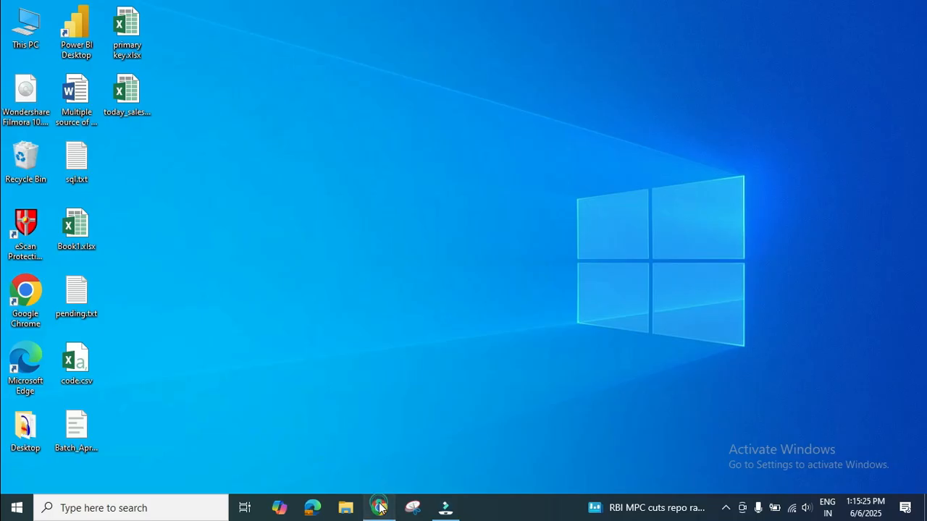
click(284, 43)
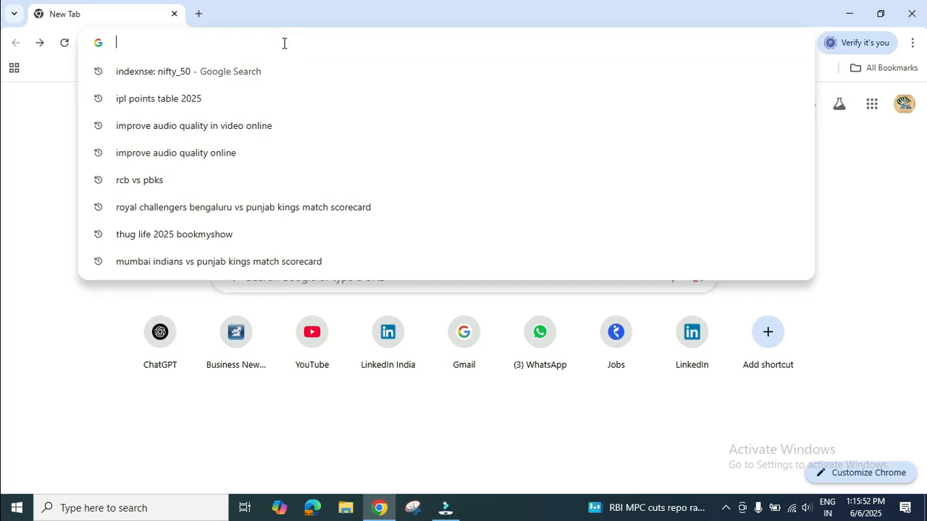
text(mys)
key(BackSpace)
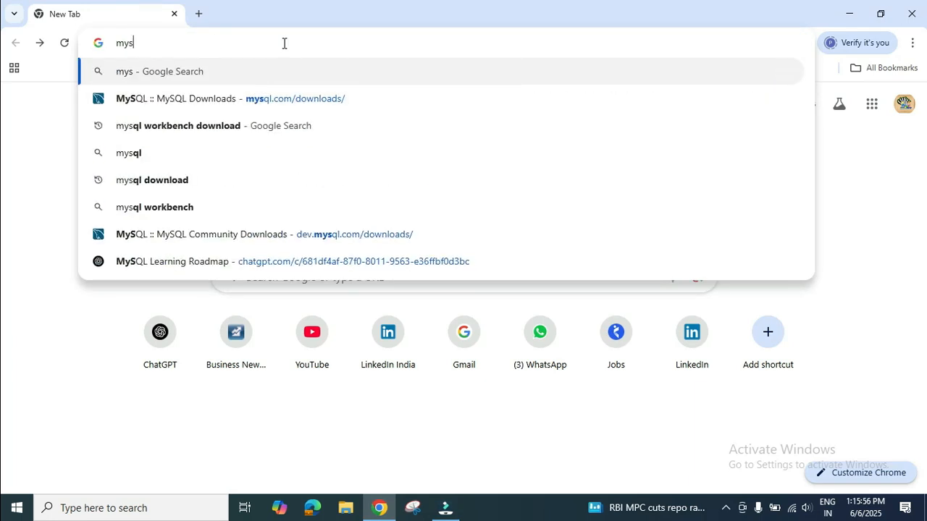
key(Down)
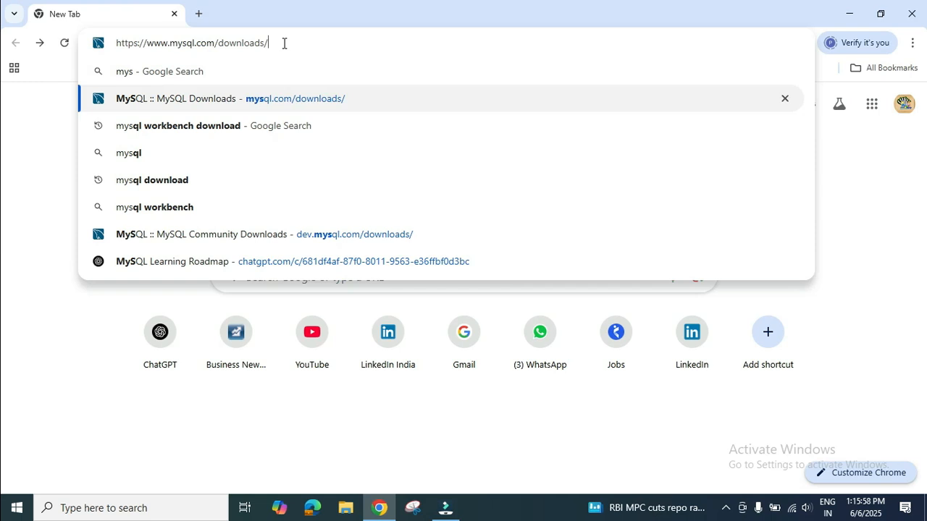
click(293, 99)
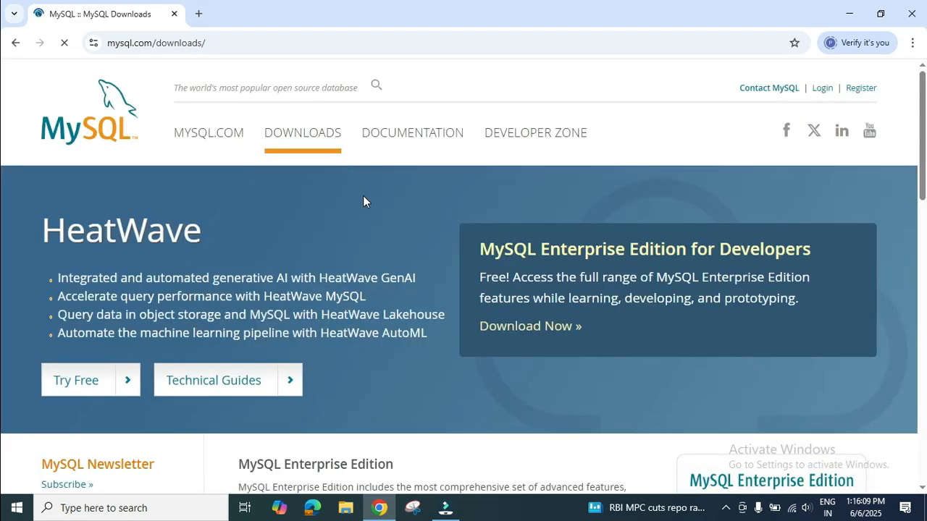
Step: Go through the MySQL Community (GPL) Downloads to the archived versions of MySQL Installer
scroll(363, 201, down, 6)
scroll(363, 203, down, 1)
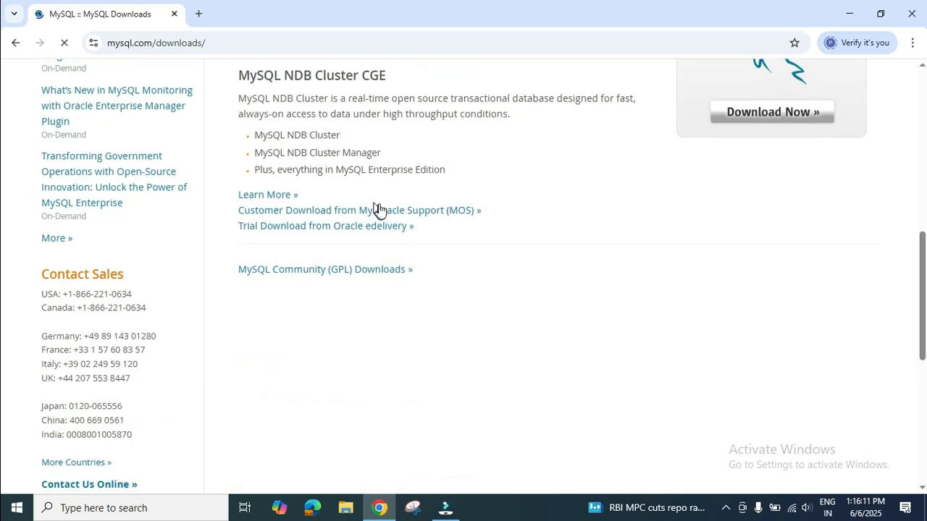
click(347, 279)
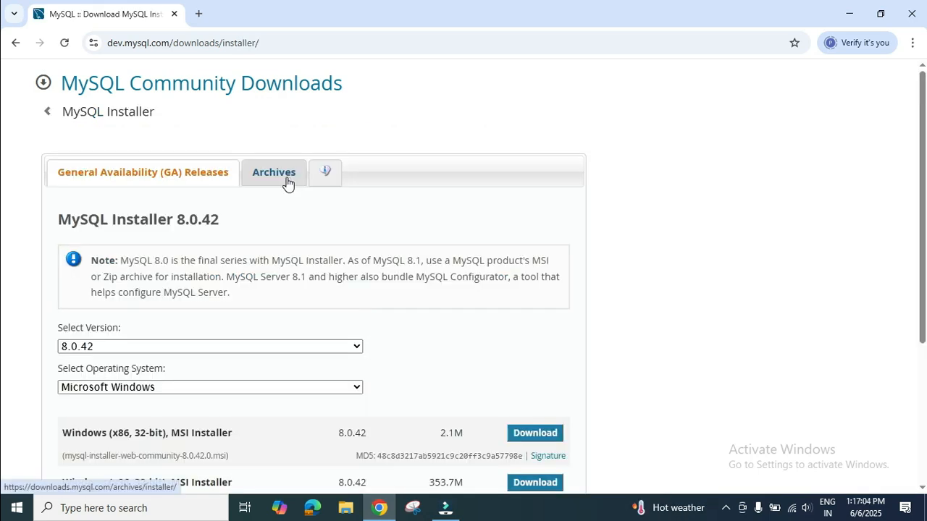
click(285, 178)
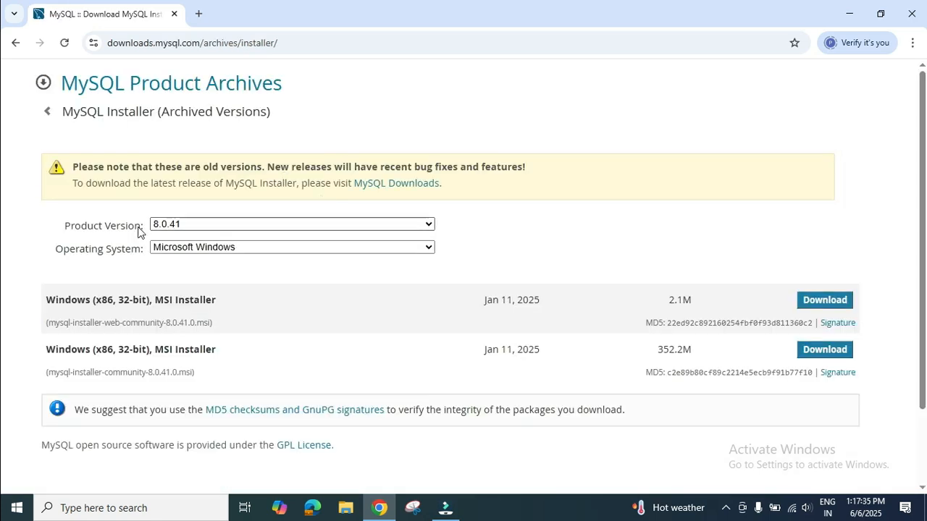
Step: Select product version 8.0.28 and download the full 435.7M Windows MSI installer, mysql-installer-community-8.0.28.0.msi
click(218, 228)
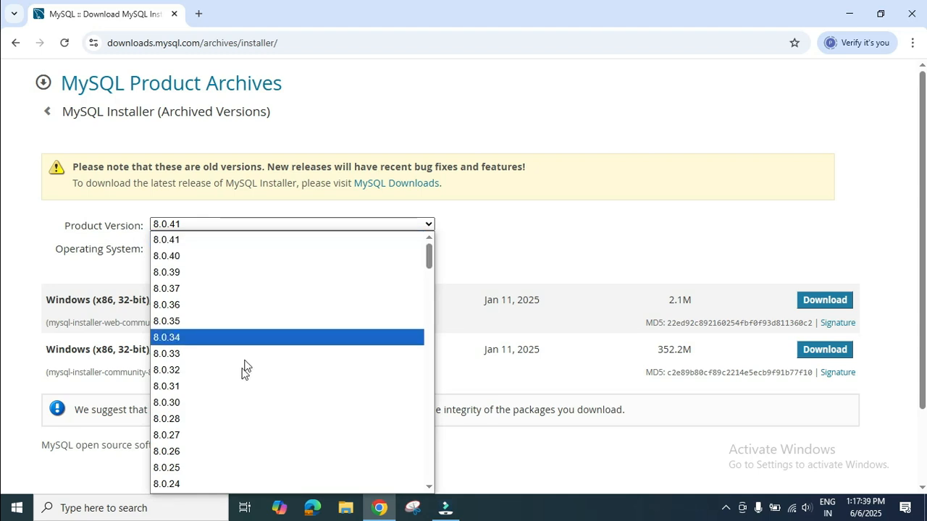
click(223, 420)
click(479, 232)
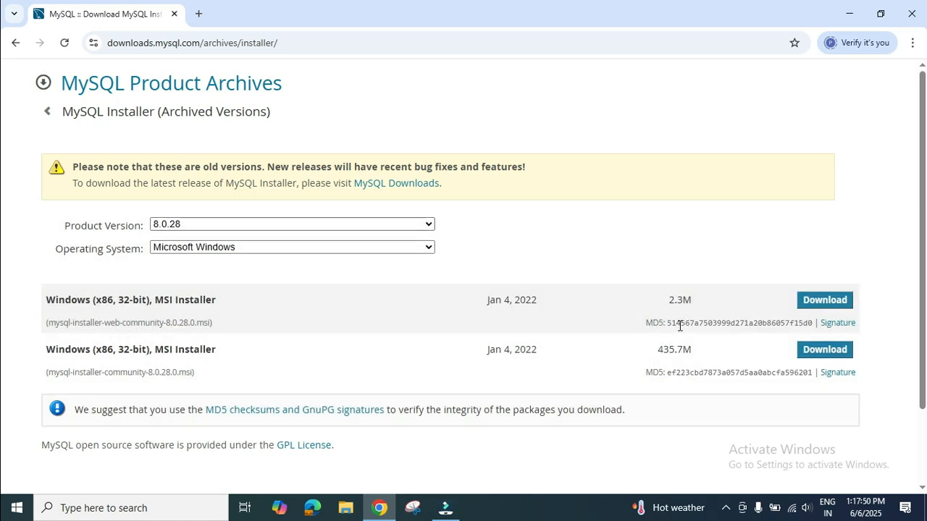
click(819, 356)
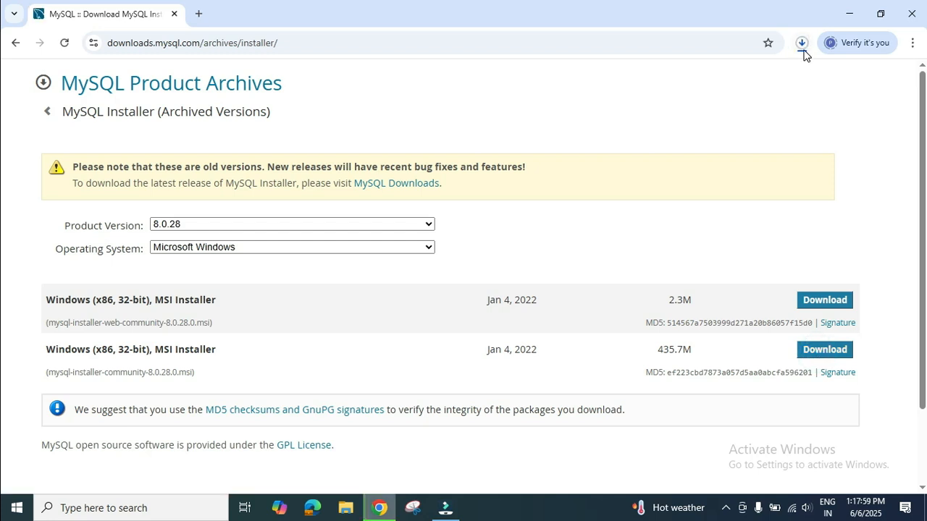
Step: Launch the downloaded MySQL installer from its download folder and accept the mandatory installer upgrade
click(802, 45)
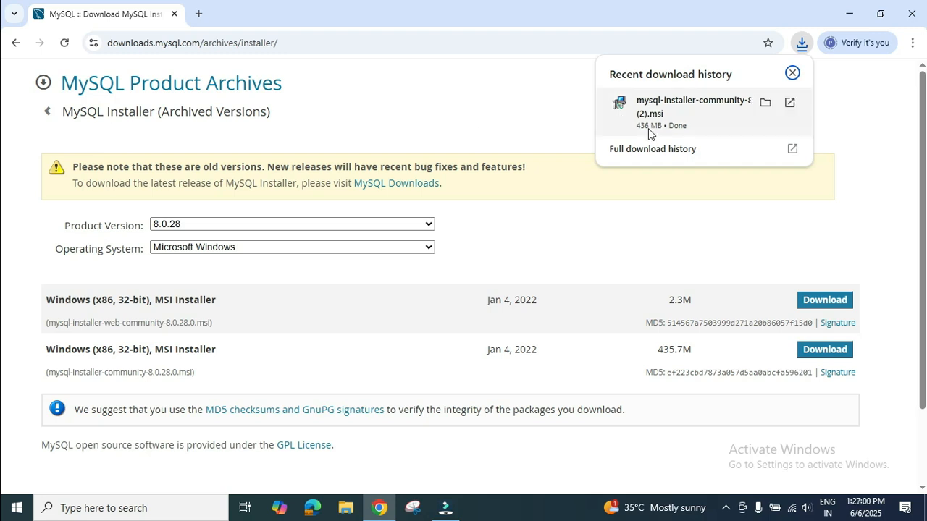
click(764, 103)
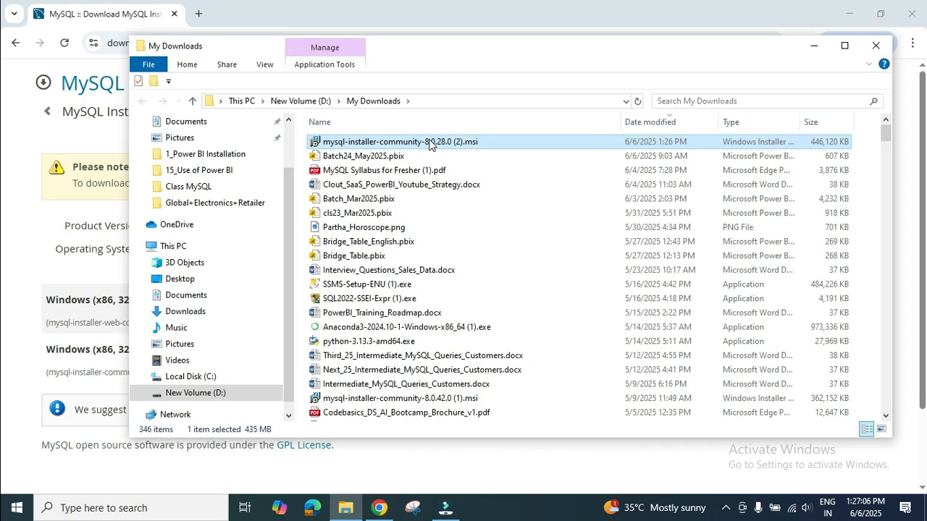
double_click(429, 142)
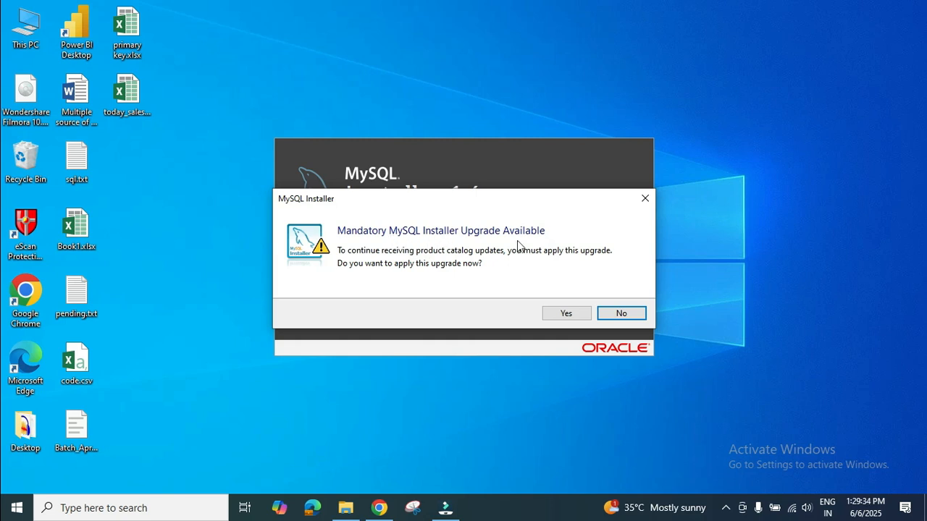
click(567, 314)
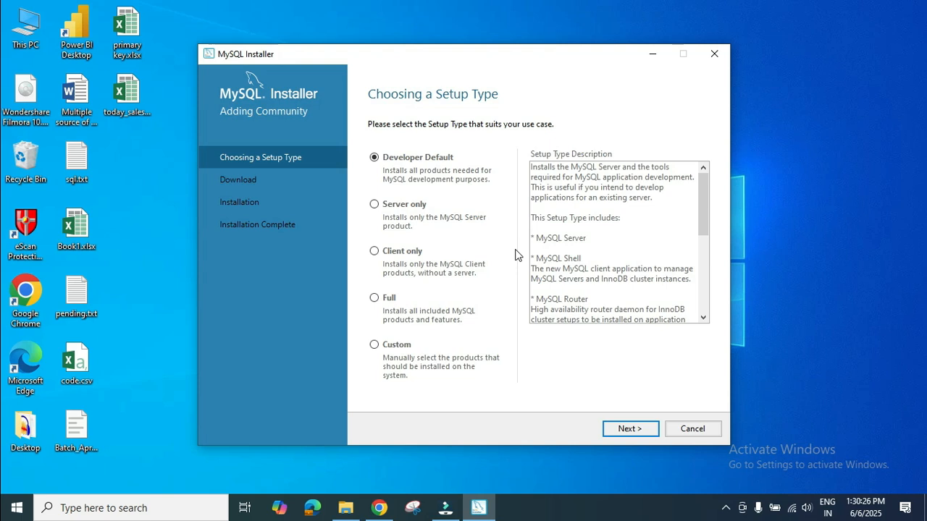
Step: Choose the Custom setup type and add MySQL Server 8.0.28 - X64 to the products for installation
click(375, 345)
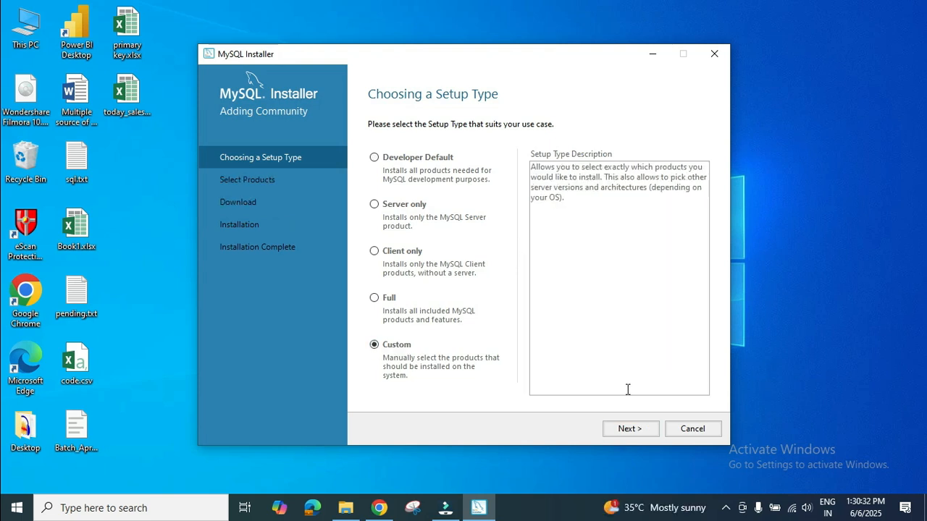
click(629, 429)
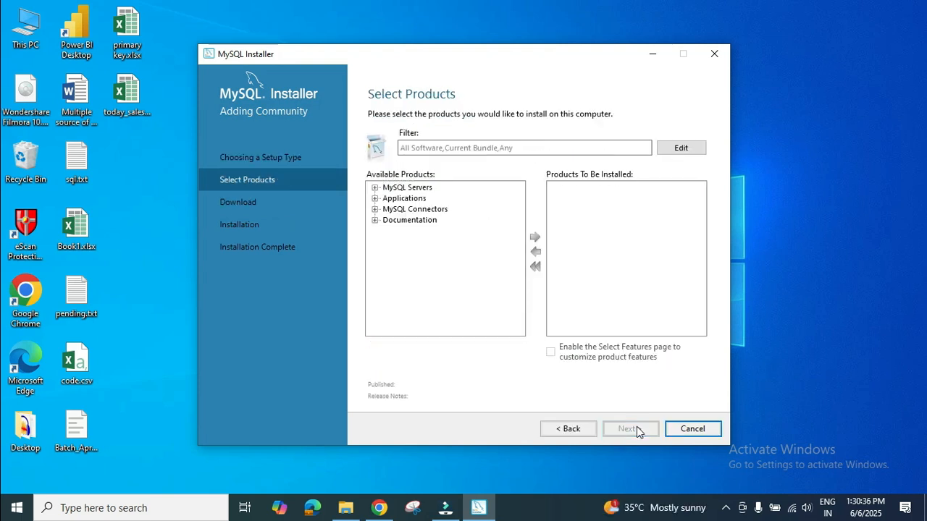
click(375, 187)
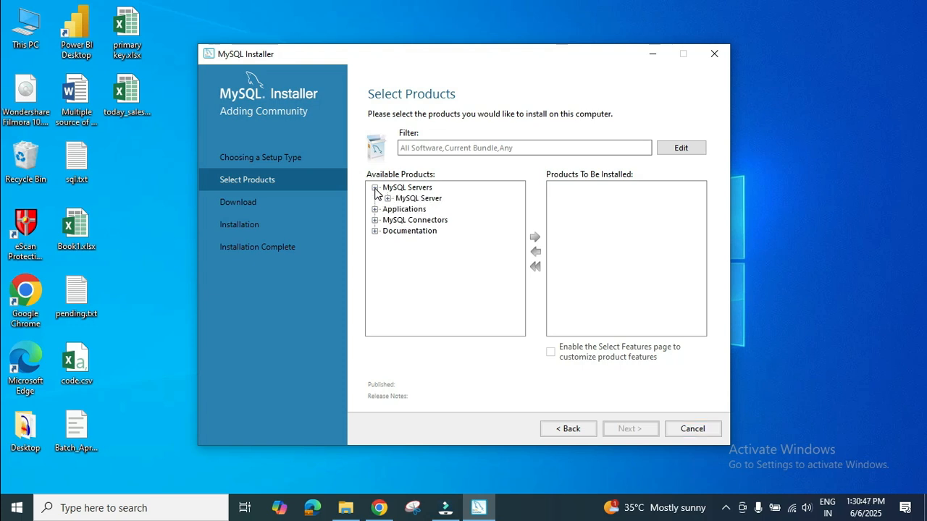
click(387, 199)
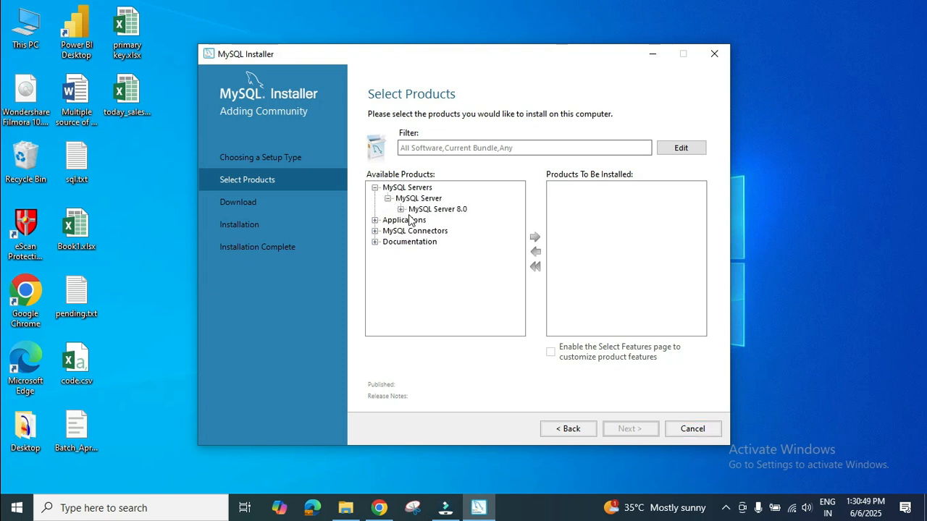
click(401, 209)
click(447, 222)
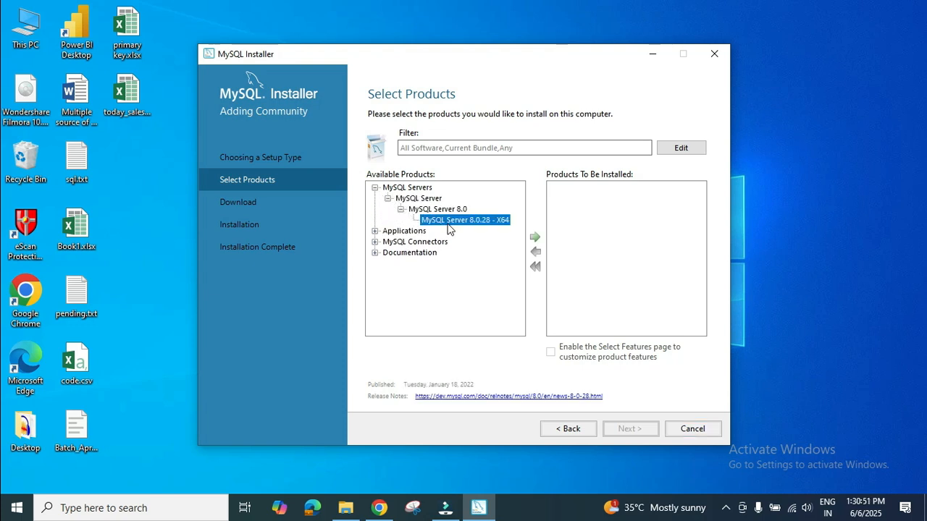
click(535, 239)
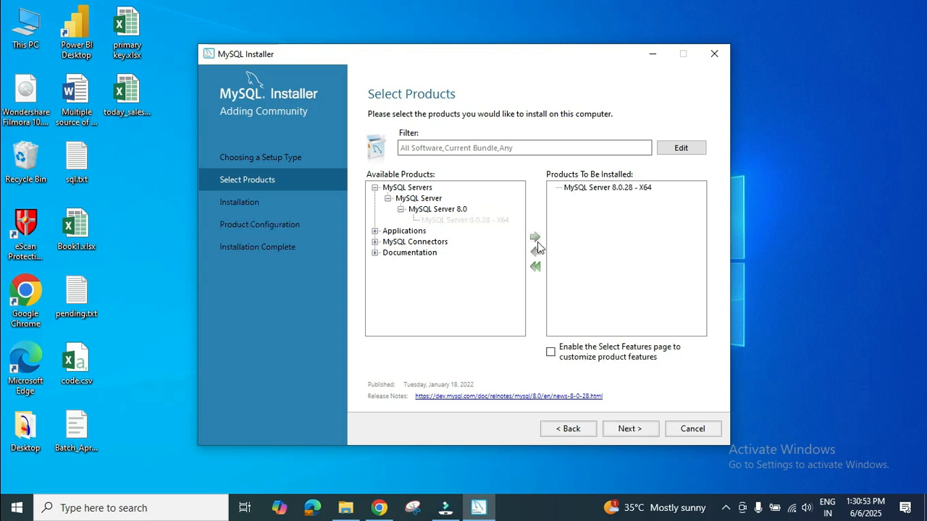
Step: Add MySQL Workbench 8.0.28 - X64 from the Applications group to the products for installation
click(376, 232)
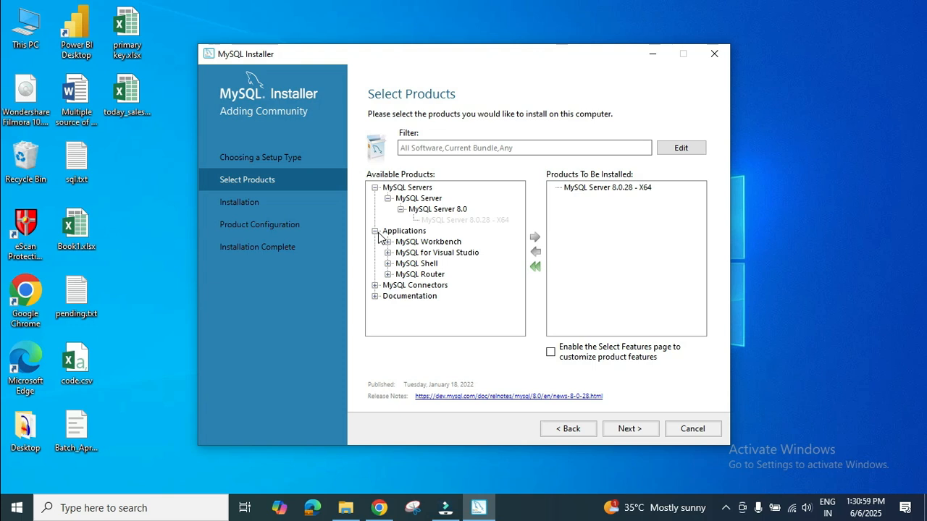
click(388, 241)
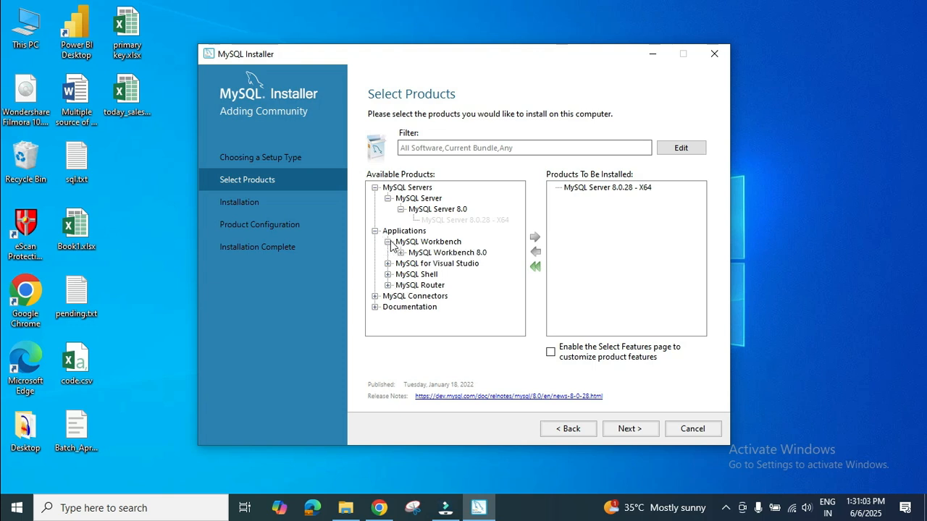
click(400, 253)
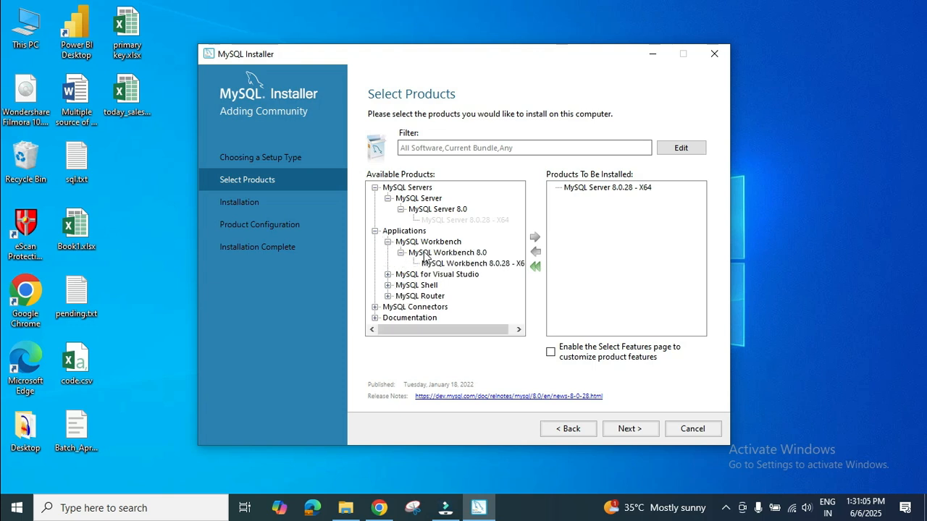
click(434, 264)
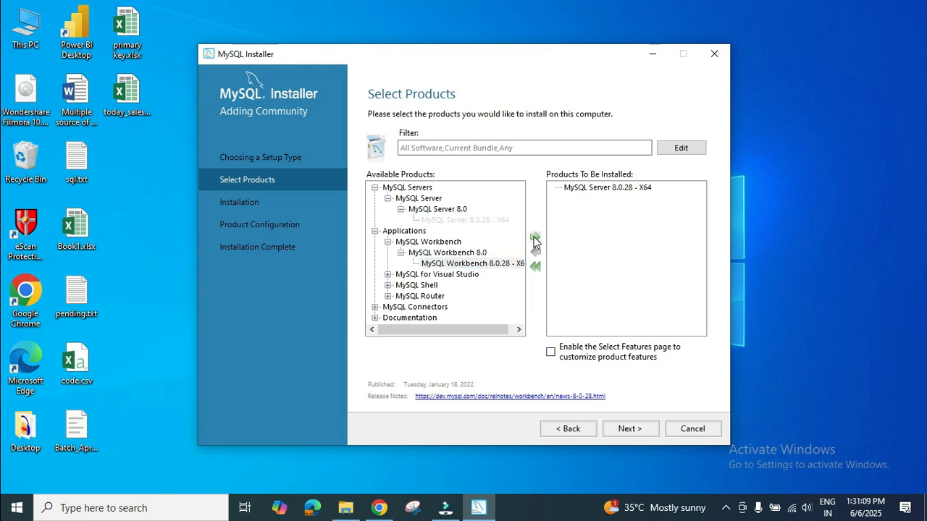
click(534, 239)
Step: Expand the MySQL for Visual Studio and MySQL Shell entries among the available products
click(388, 275)
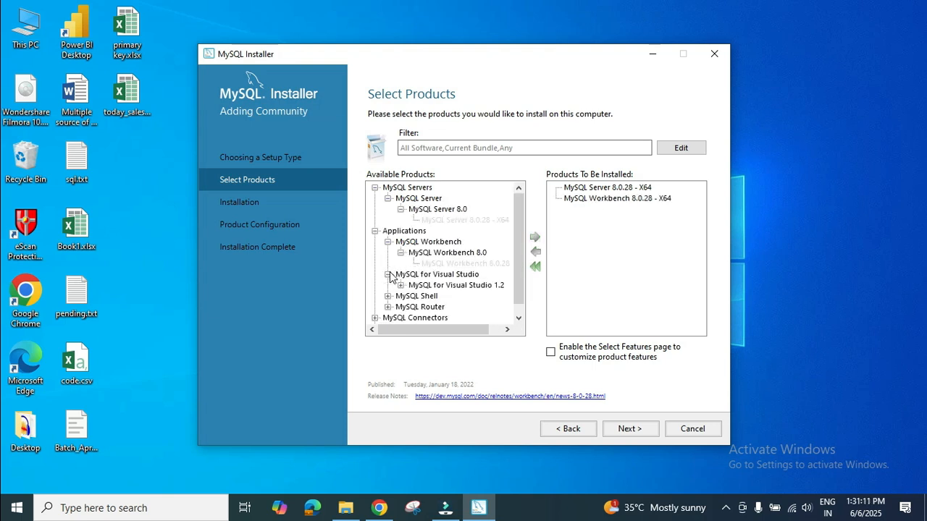
click(388, 285)
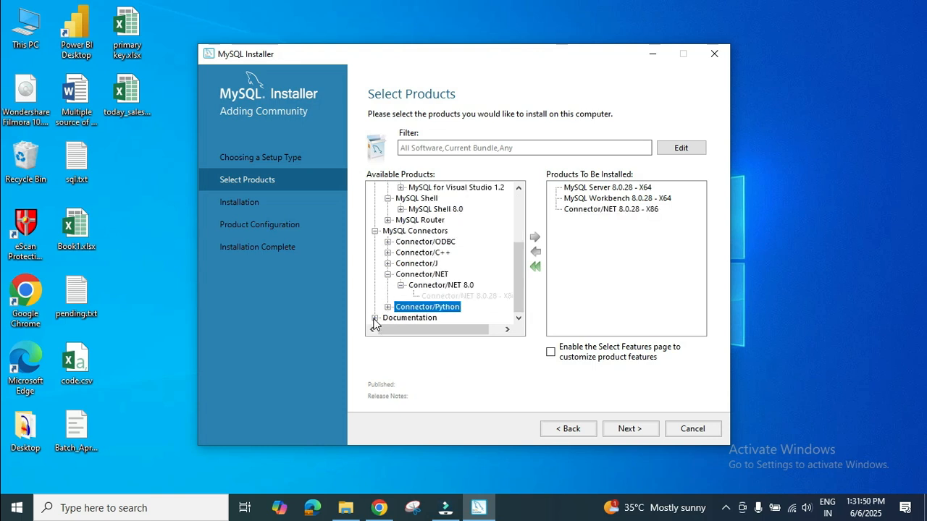
Step: Add MySQL Documentation 8.0.28 - X86 from the Documentation group to the products for installation
click(373, 318)
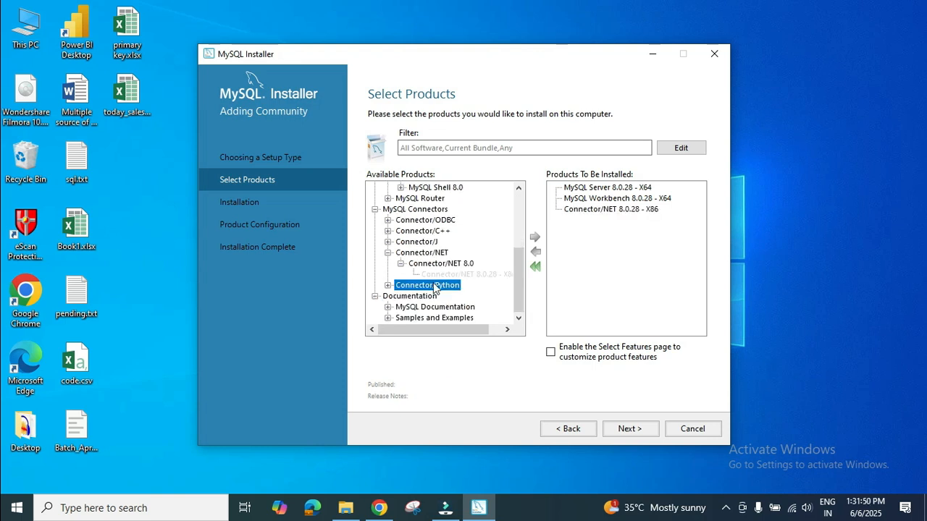
click(388, 307)
click(400, 307)
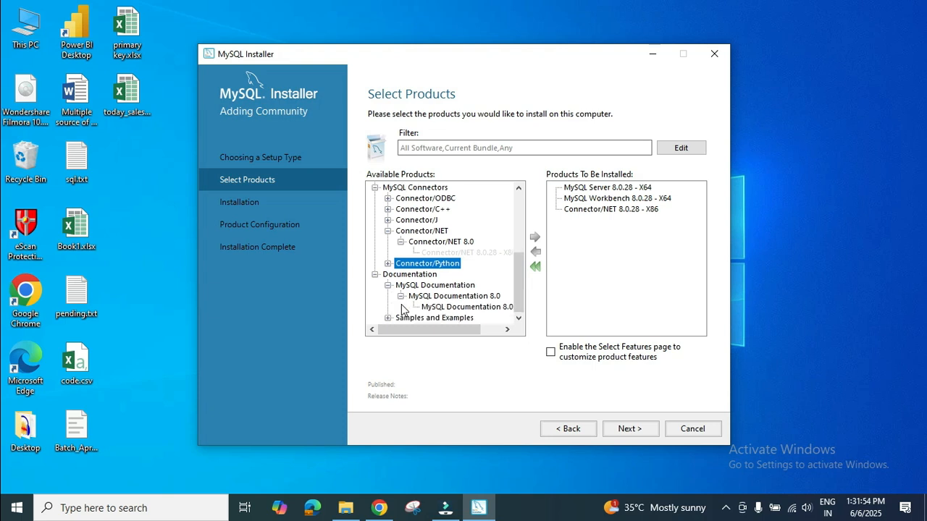
click(445, 307)
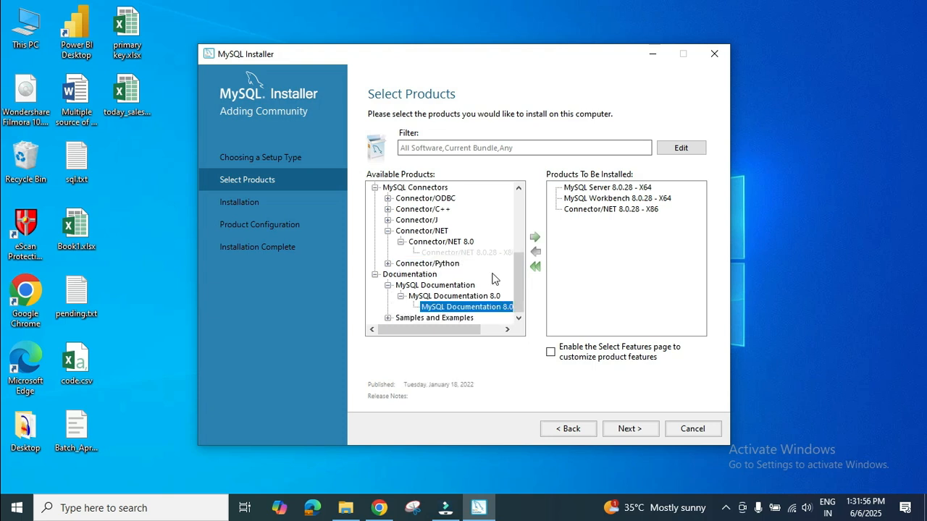
click(534, 238)
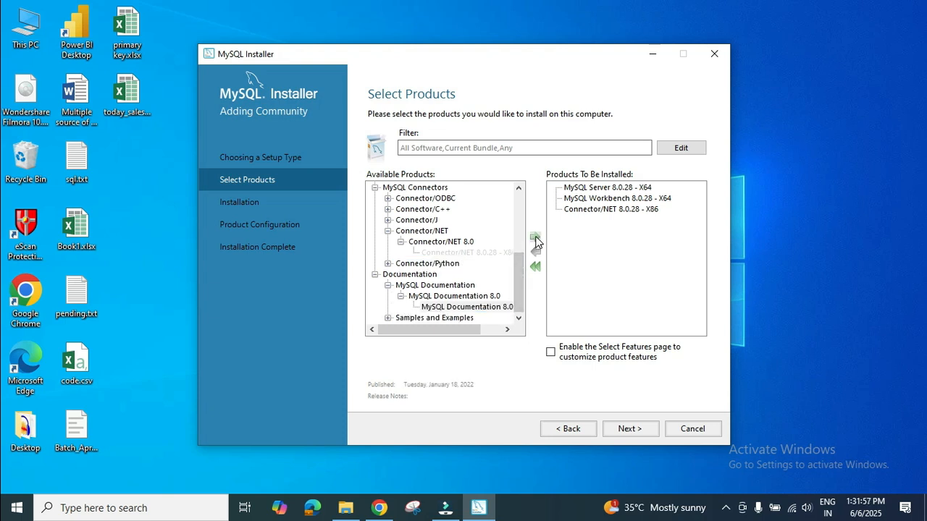
Step: Add Samples and Examples 8.0.28 - X86 from the Documentation group to the products for installation
click(388, 318)
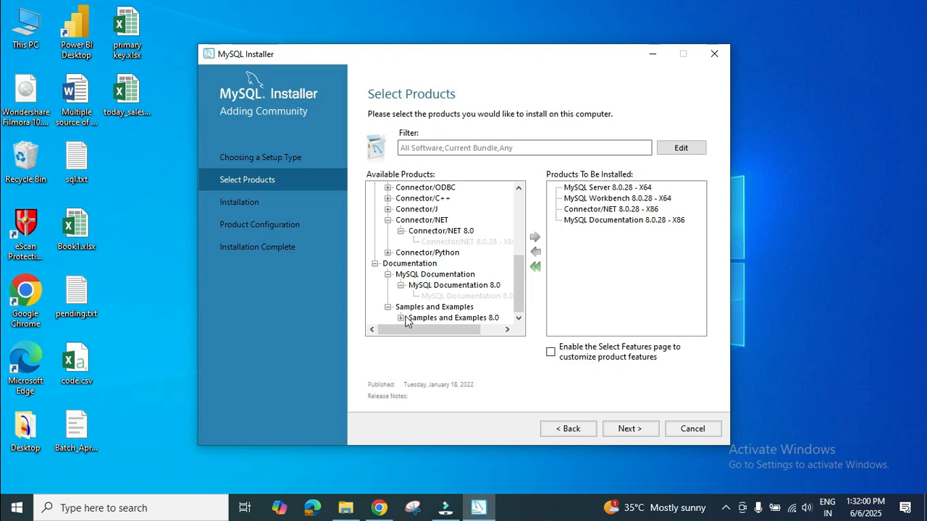
click(402, 318)
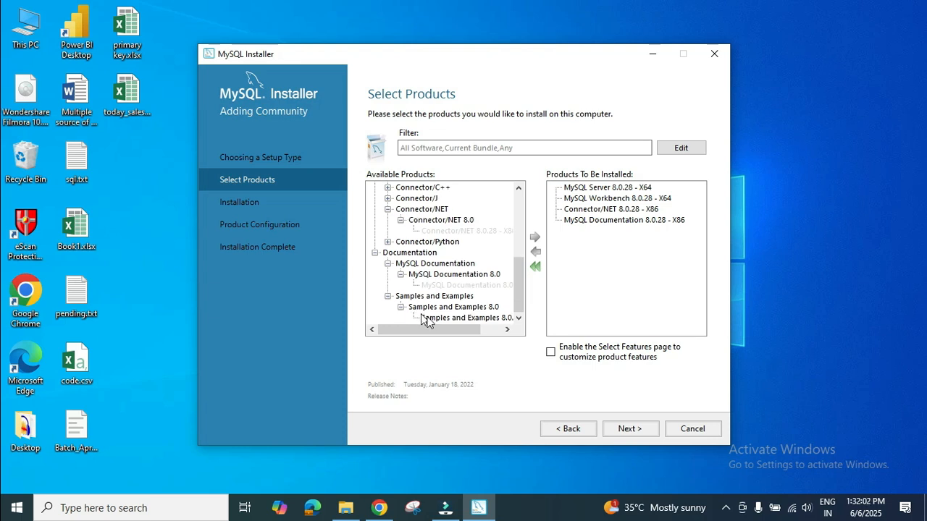
click(427, 318)
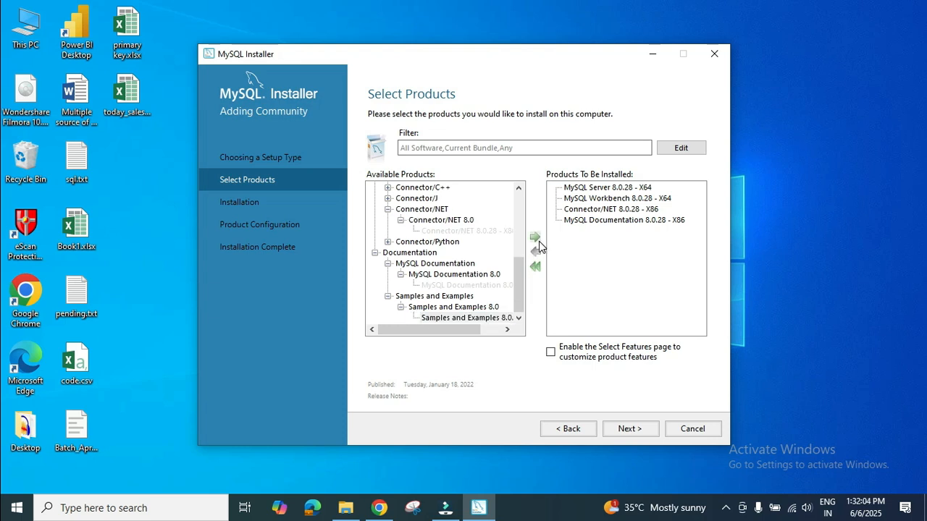
click(538, 241)
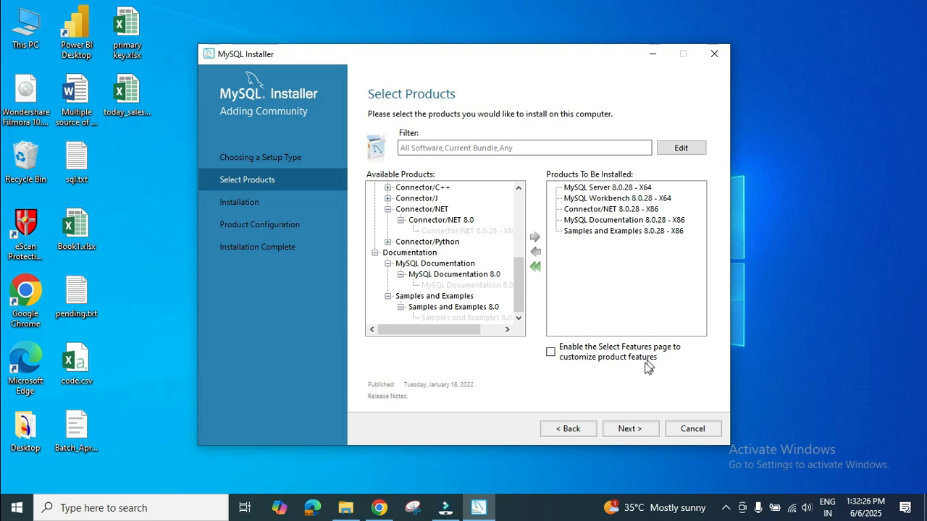
Step: Keep the existing install and data directories despite the path conflicts, and install the selected products
click(639, 429)
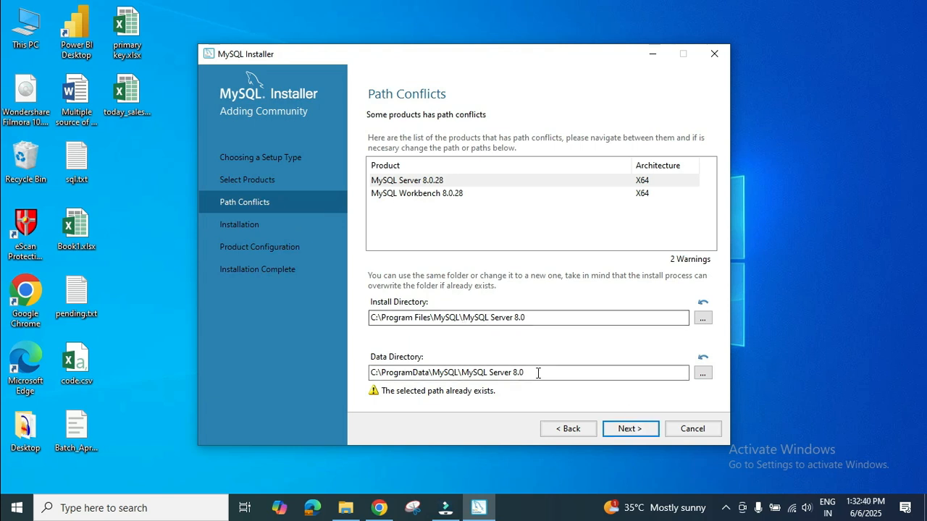
click(638, 429)
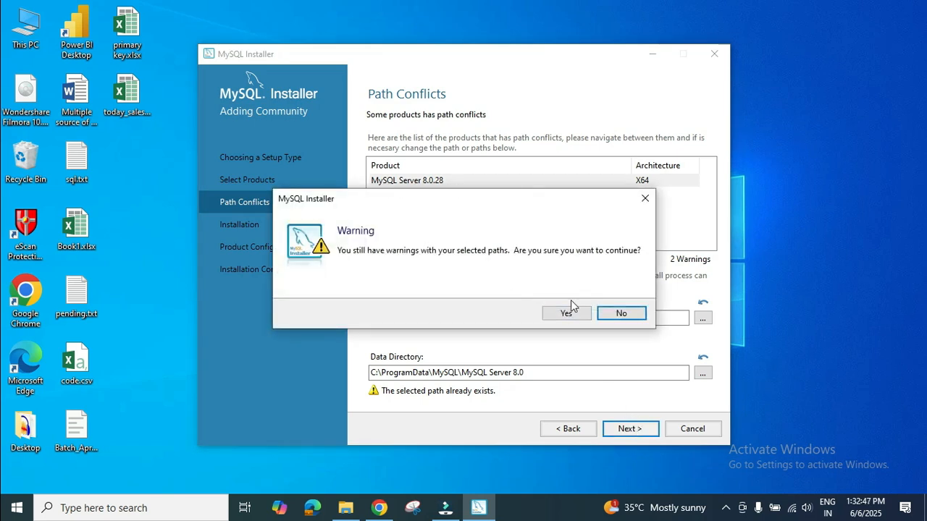
click(572, 311)
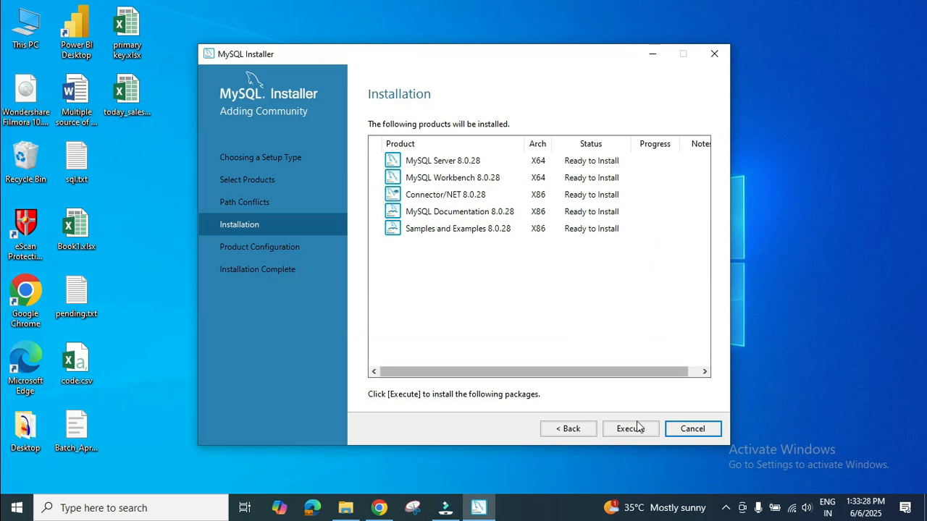
click(630, 429)
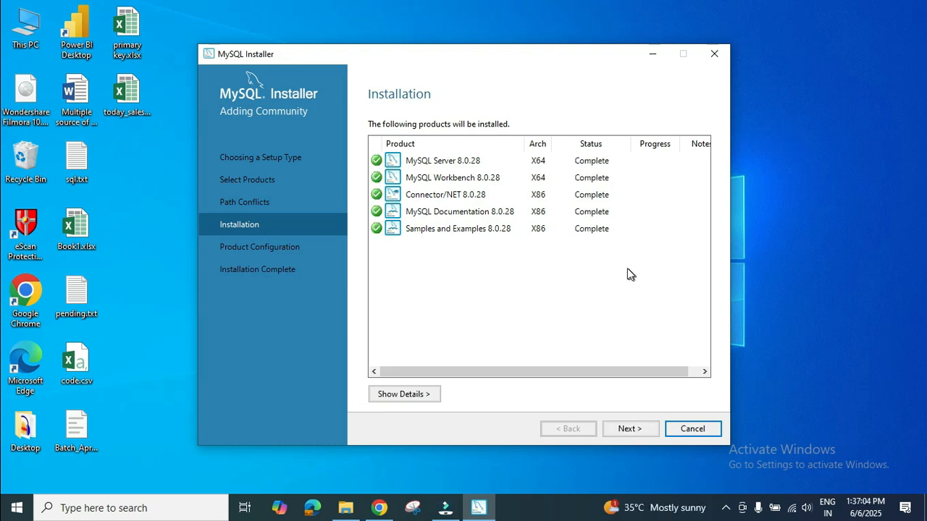
Step: Proceed to the MySQL Server configuration and accept the Development Computer type with TCP/IP port 3306
click(629, 428)
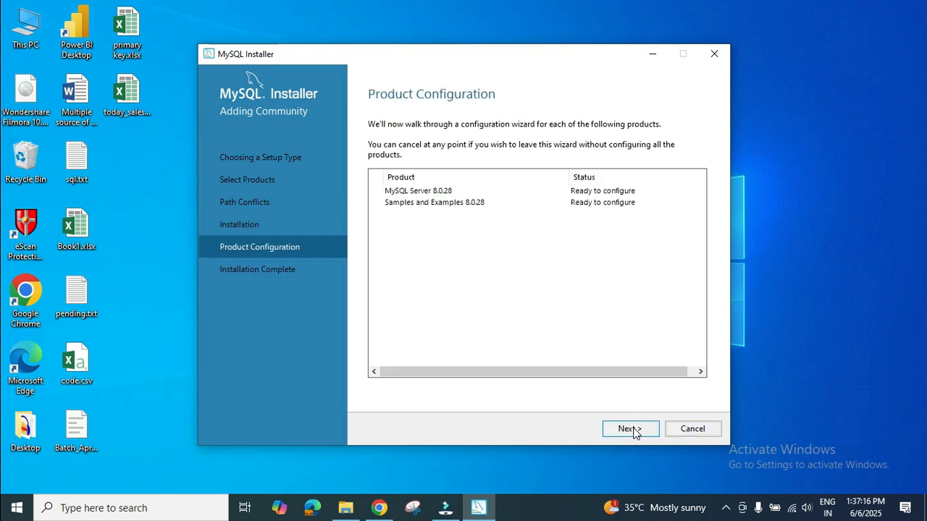
click(630, 428)
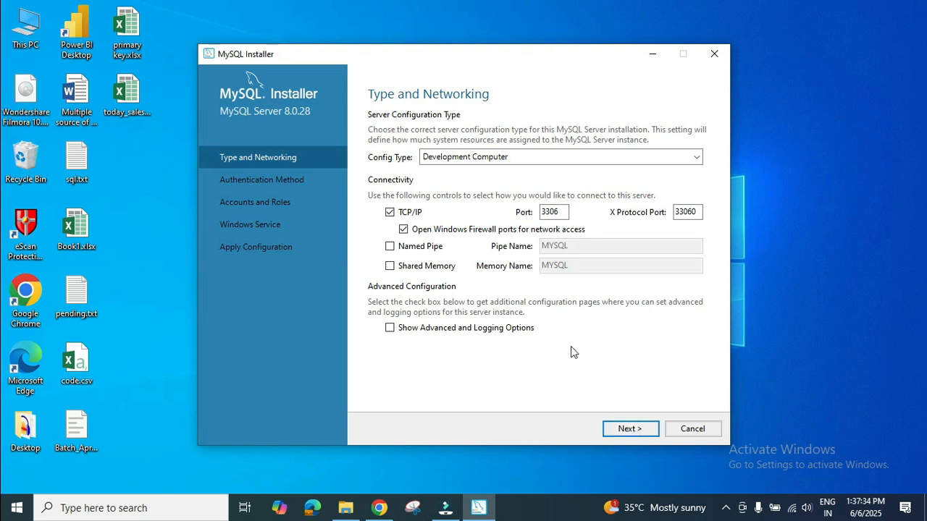
click(628, 428)
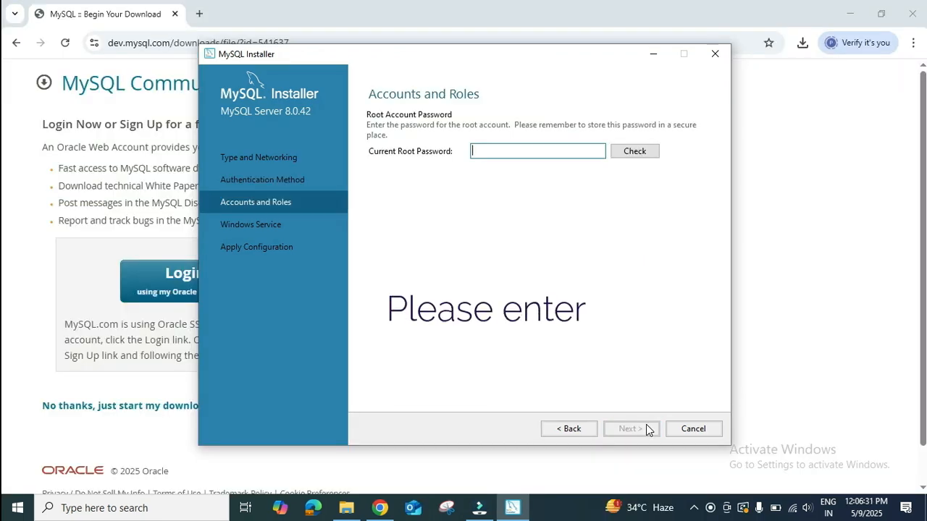
Step: Enter the current root password for MySQL Server, check it and continue to the Windows service settings
click(646, 152)
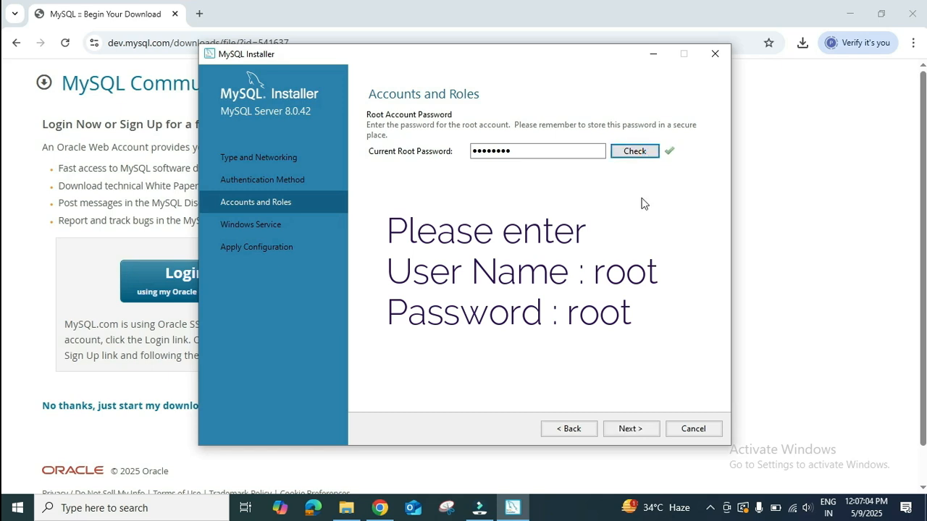
click(637, 429)
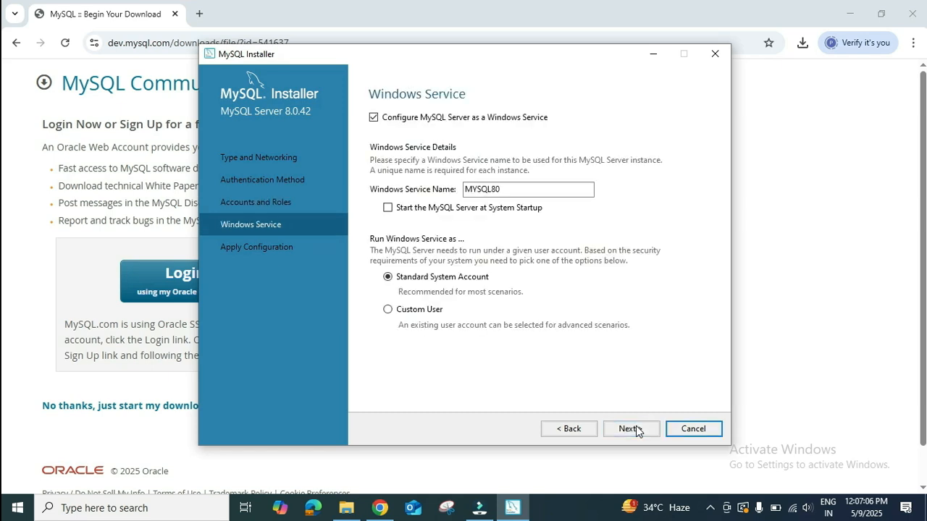
Step: Keep the Windows service MYSQL80 under the Standard System Account, and apply and finish the server configuration
click(630, 429)
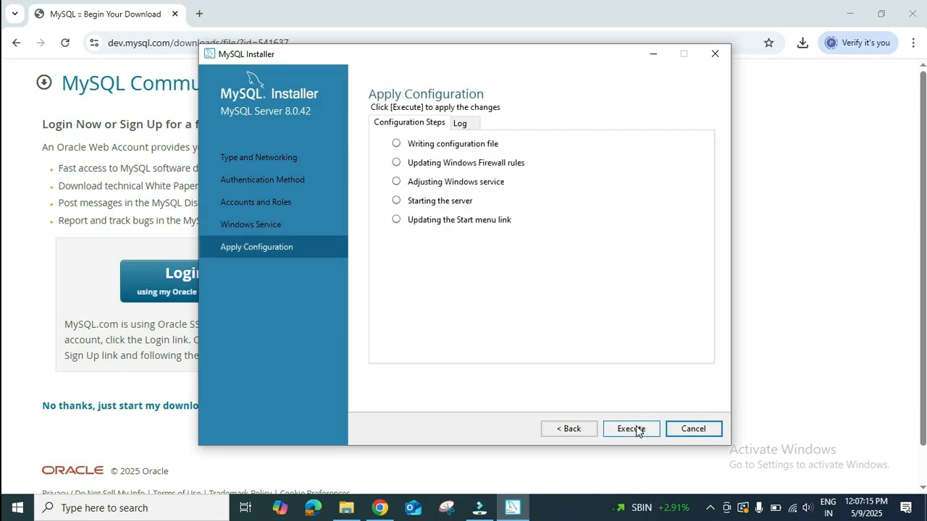
click(631, 428)
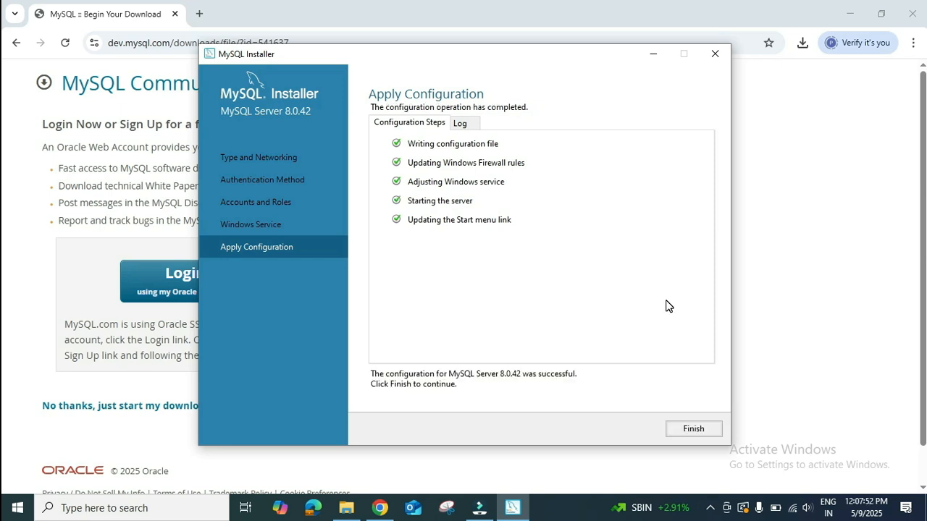
click(684, 430)
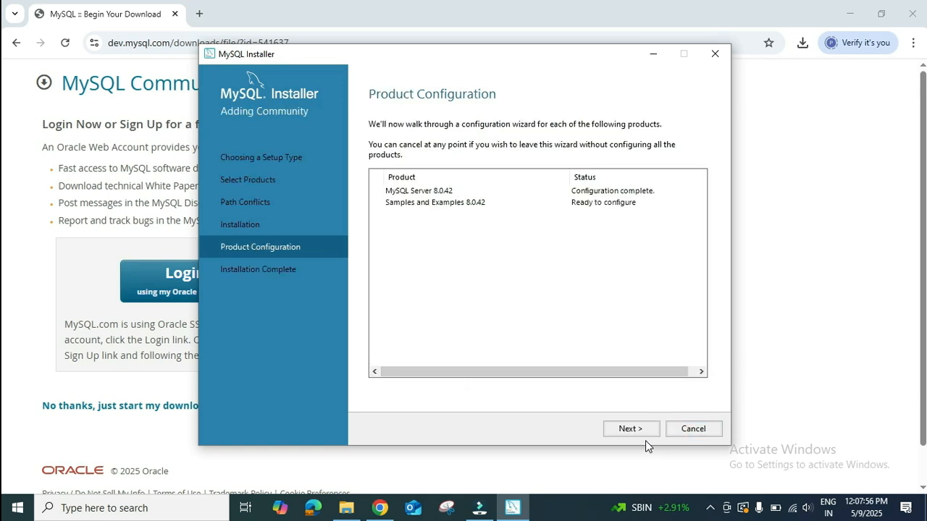
Step: Start configuring Samples and Examples, enter the root account password and check the server connection
click(652, 430)
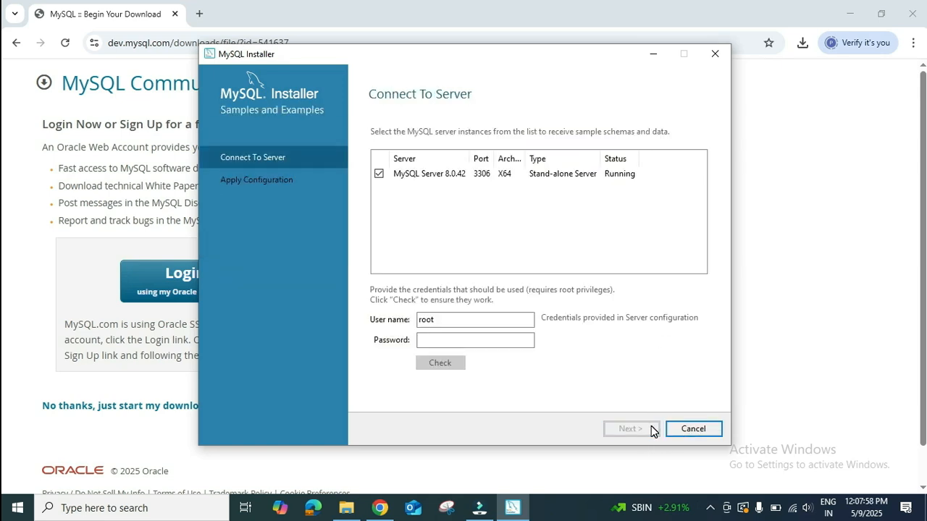
click(455, 346)
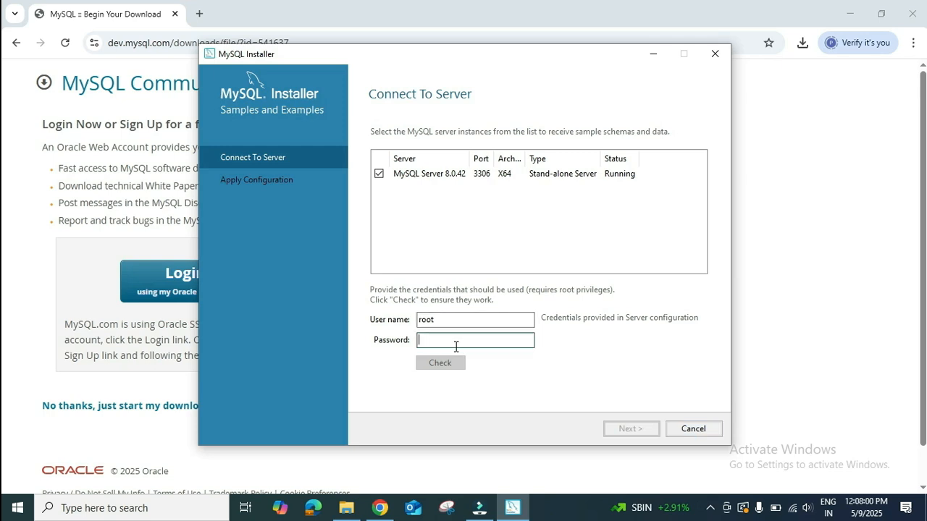
text(ro•••••)
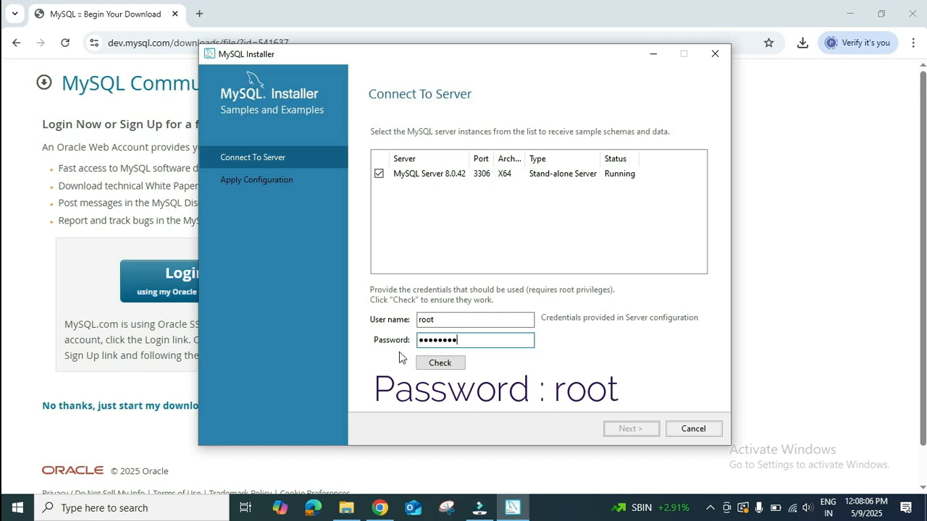
click(423, 363)
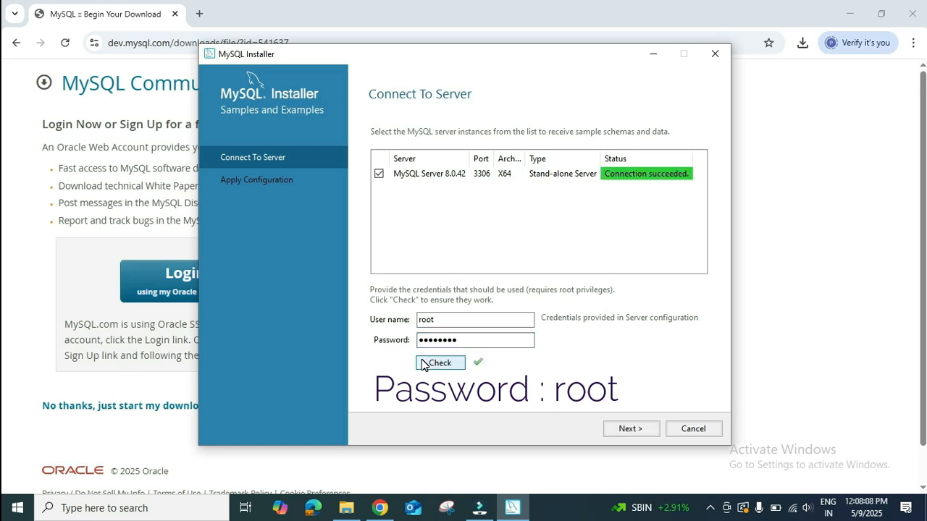
Step: Apply the Samples and Examples configuration, finish it and continue past the product configuration overview
click(646, 432)
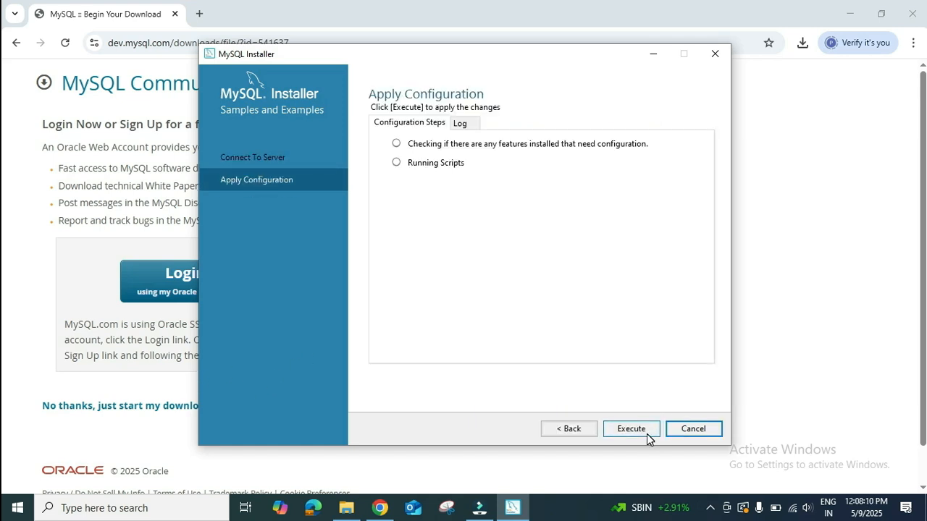
click(631, 429)
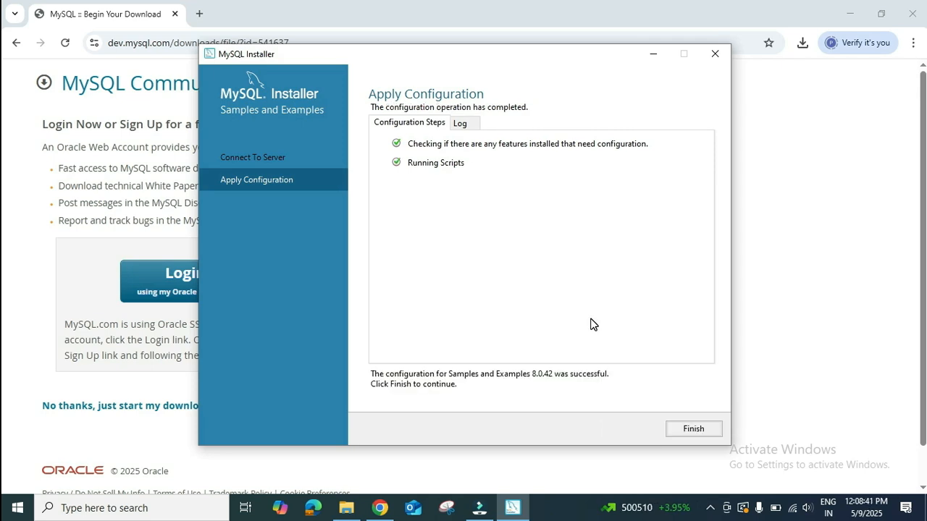
click(699, 430)
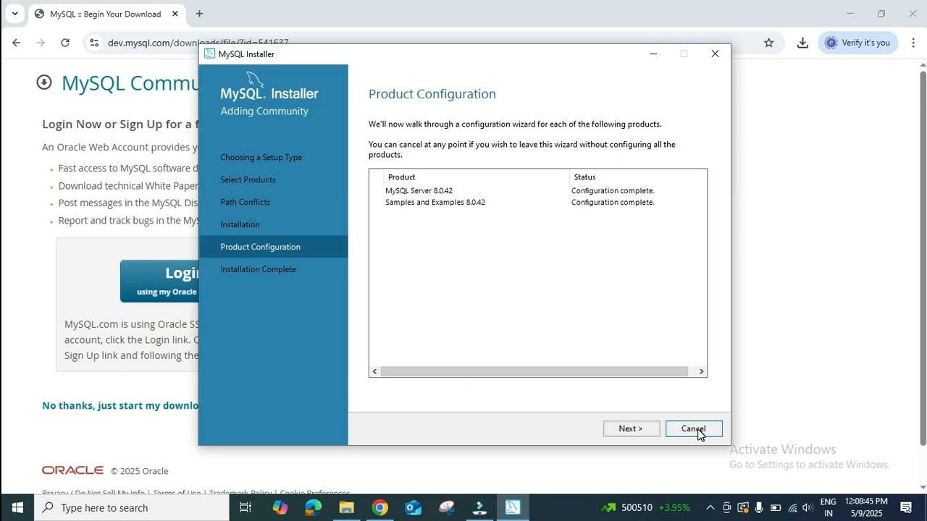
click(630, 428)
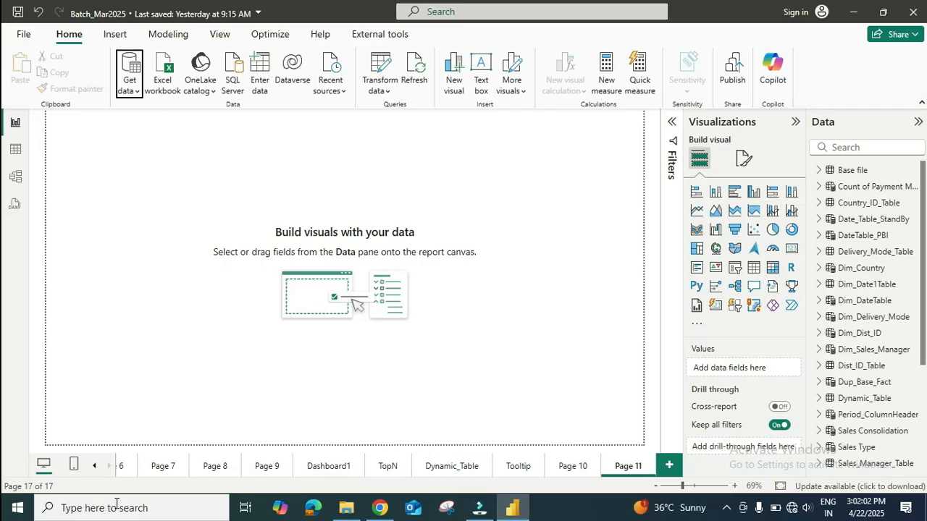
Step: Search Windows for mysql and open MySQL Workbench 8.0 CE
click(123, 506)
text(mysql)
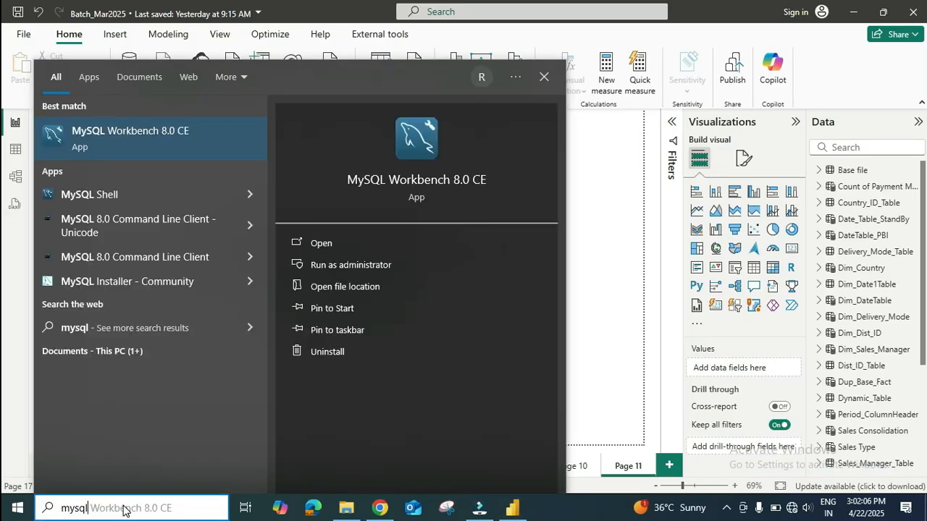
click(362, 246)
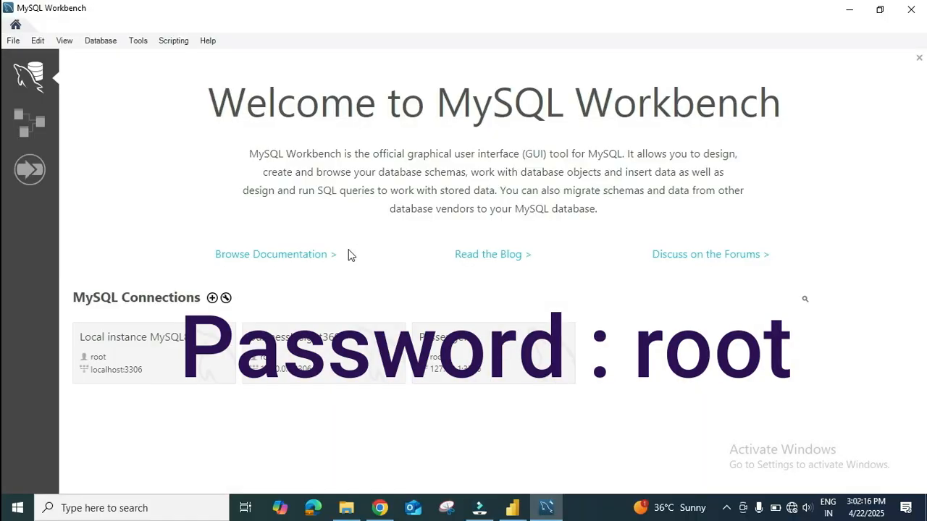
Step: Connect to the Local instance MySQL80 connection by supplying the root account password
click(159, 343)
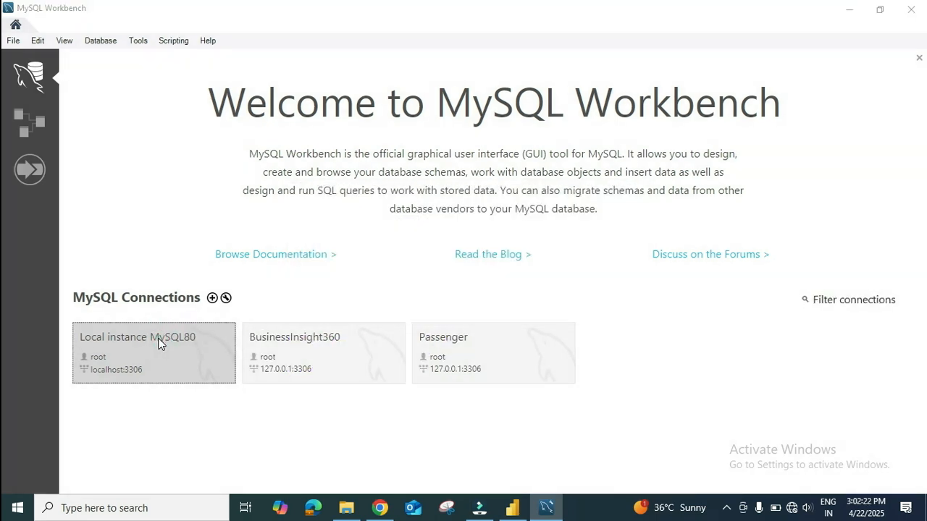
click(554, 243)
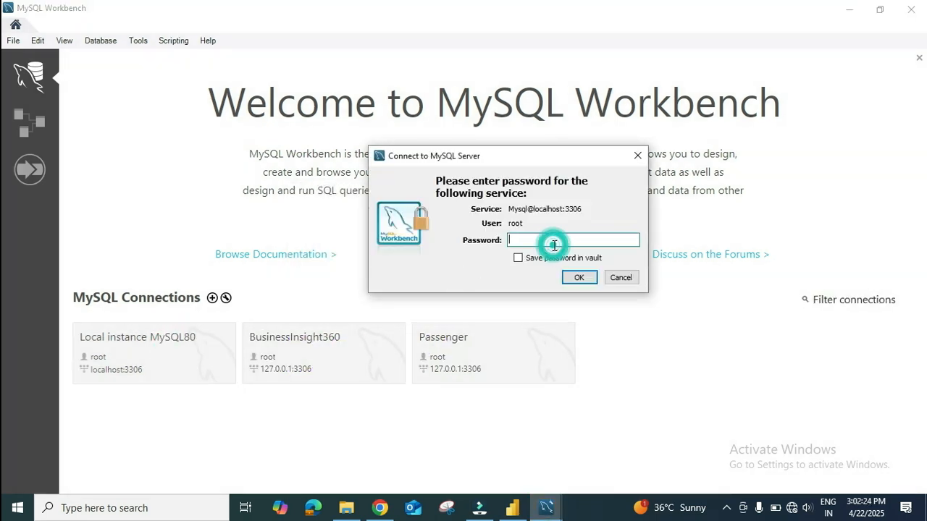
key(ctrl+v)
click(577, 276)
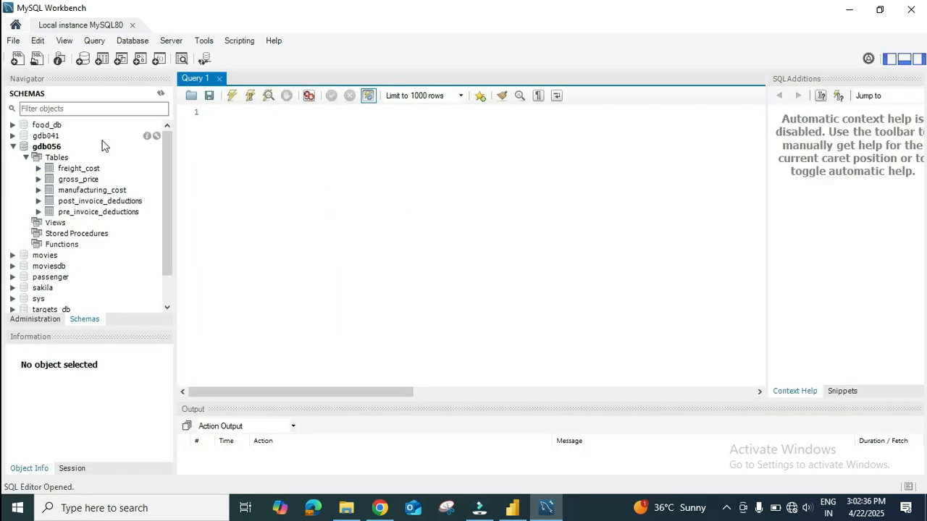
Step: Create a new schema named ecommerce with default charset and collation, apply its SQL script and close the schema editor
click(84, 63)
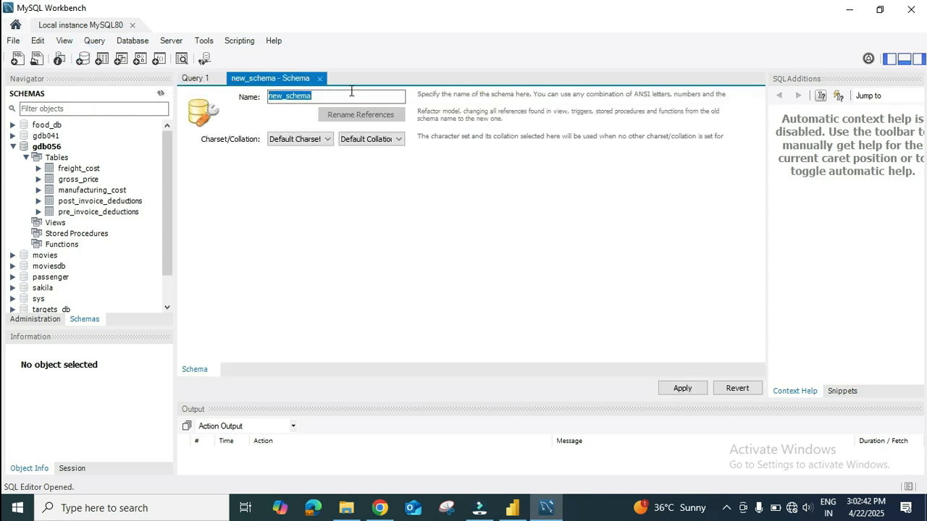
text(ecommerce)
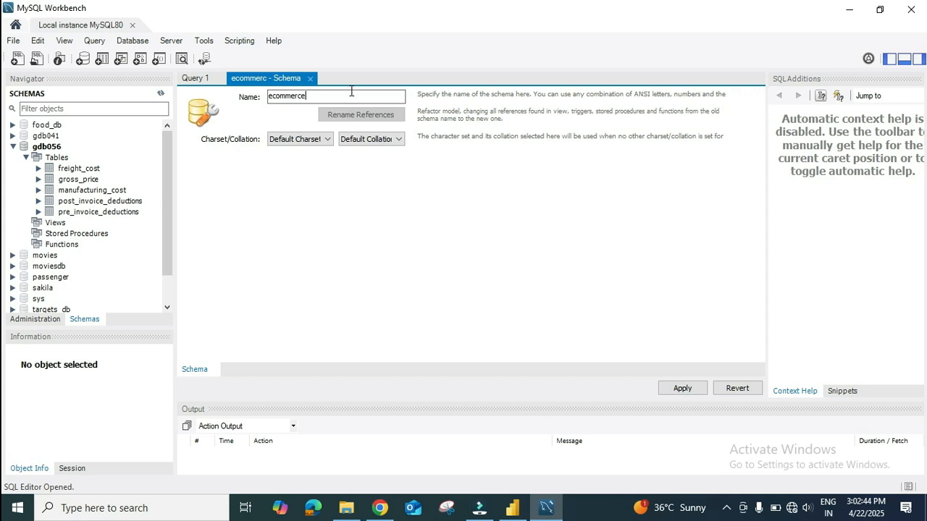
click(687, 395)
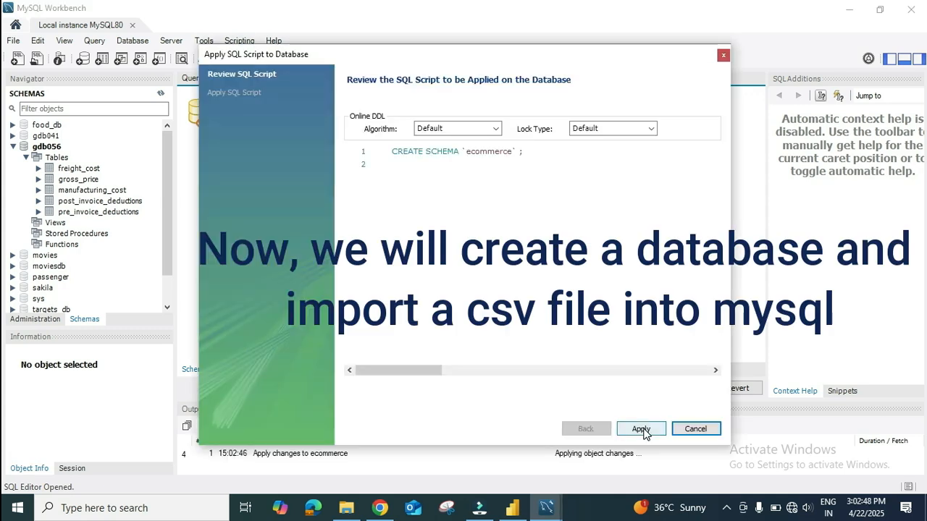
click(642, 430)
click(642, 430)
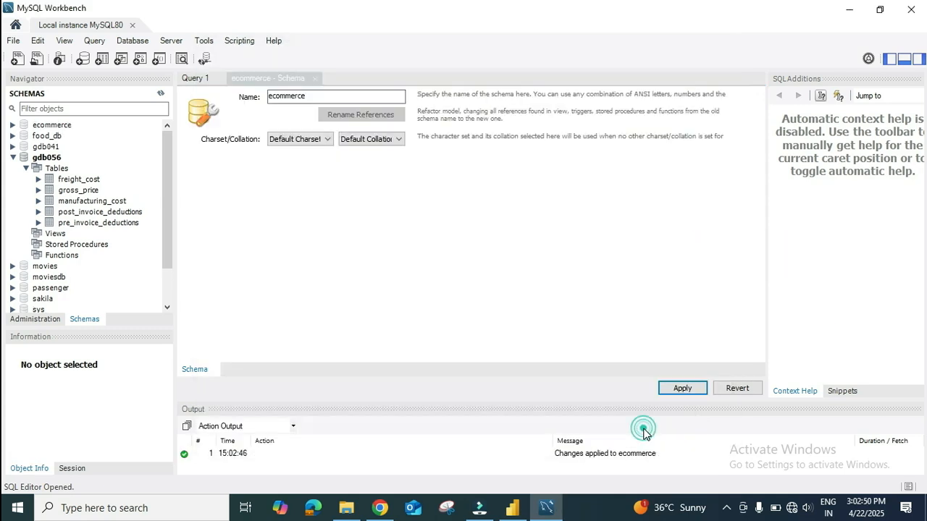
click(315, 79)
Step: Refresh the schema list and make ecommerce the active schema
click(160, 95)
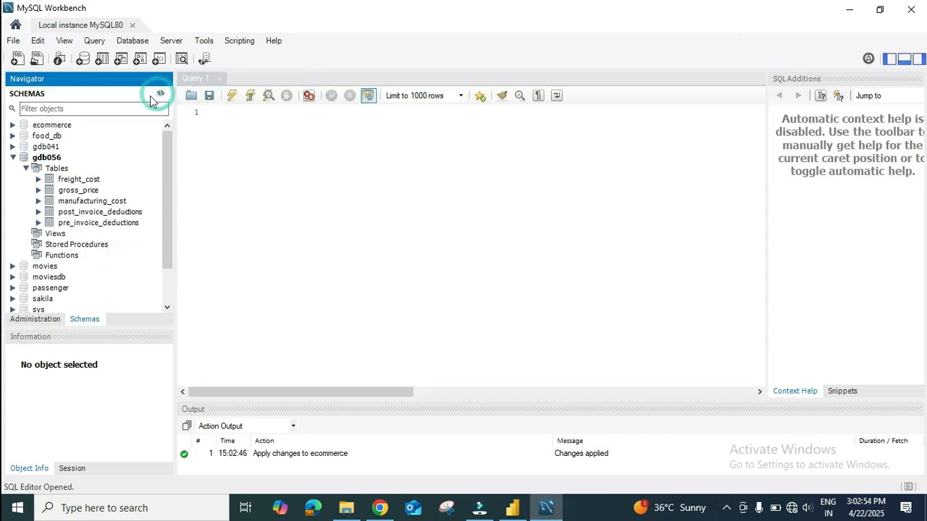
double_click(61, 125)
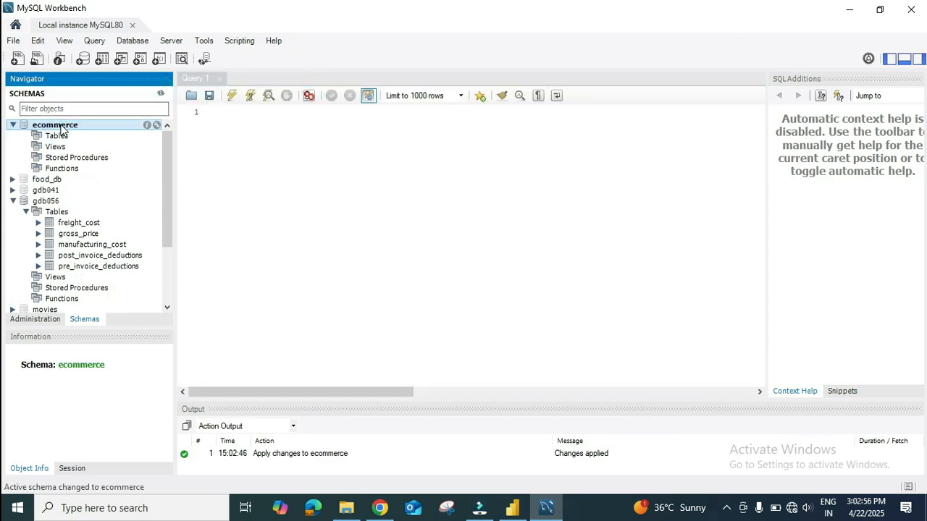
Step: Start the Table Data Import Wizard for the ecommerce schema's tables and choose ecommerce_dataset_updated.csv from the Class 22 folder as the source file
right_click(63, 137)
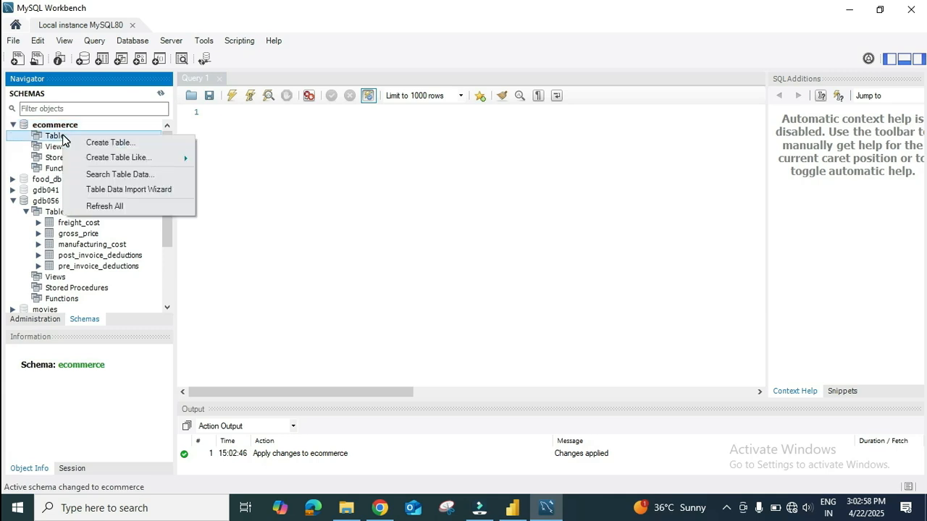
click(62, 138)
click(67, 153)
click(62, 138)
right_click(63, 137)
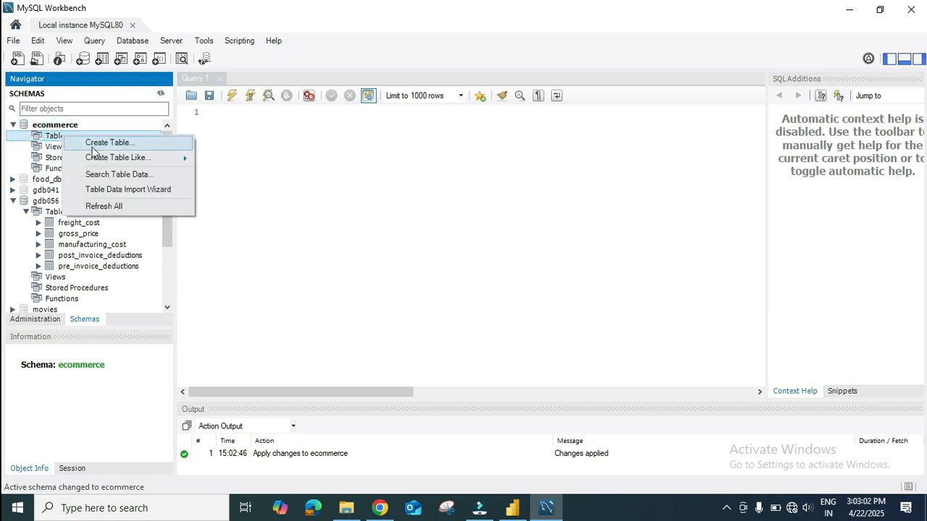
click(119, 191)
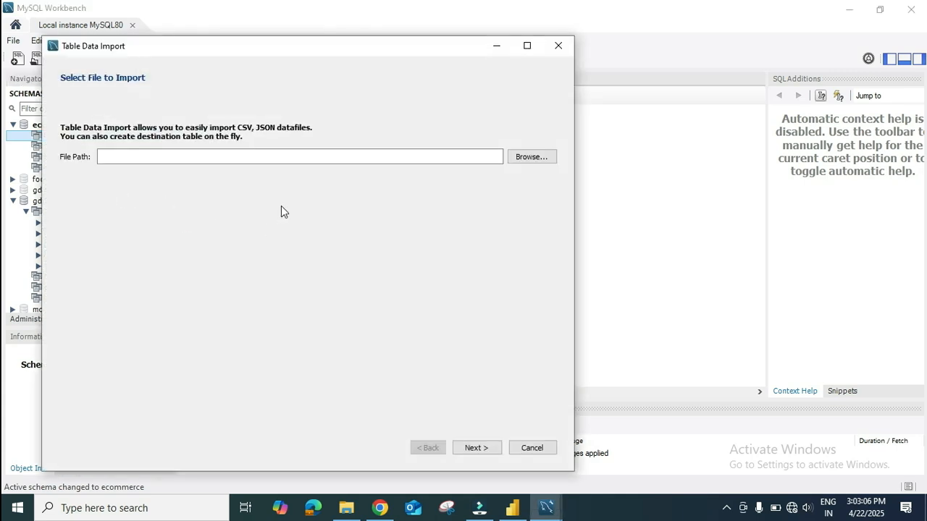
click(522, 160)
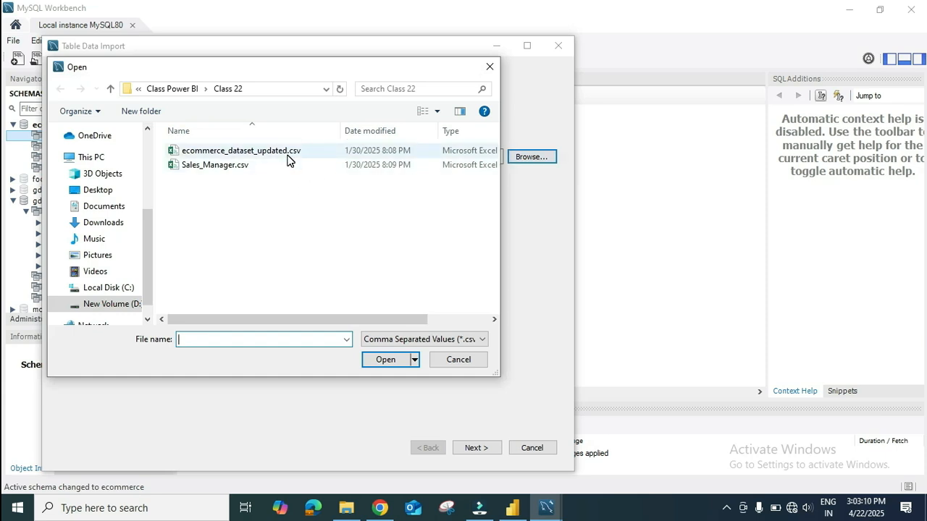
double_click(288, 155)
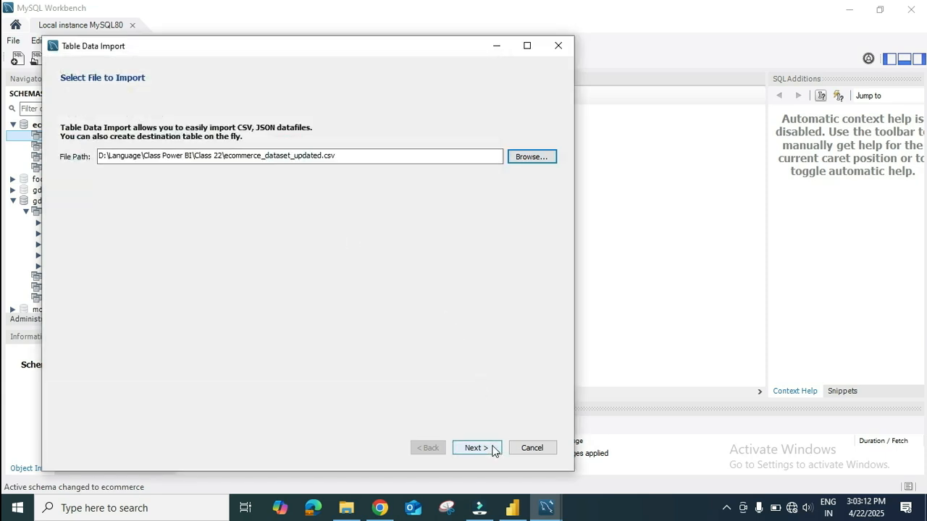
Step: Accept the default destination and import settings, run the CSV import and finish the wizard
click(492, 448)
click(492, 448)
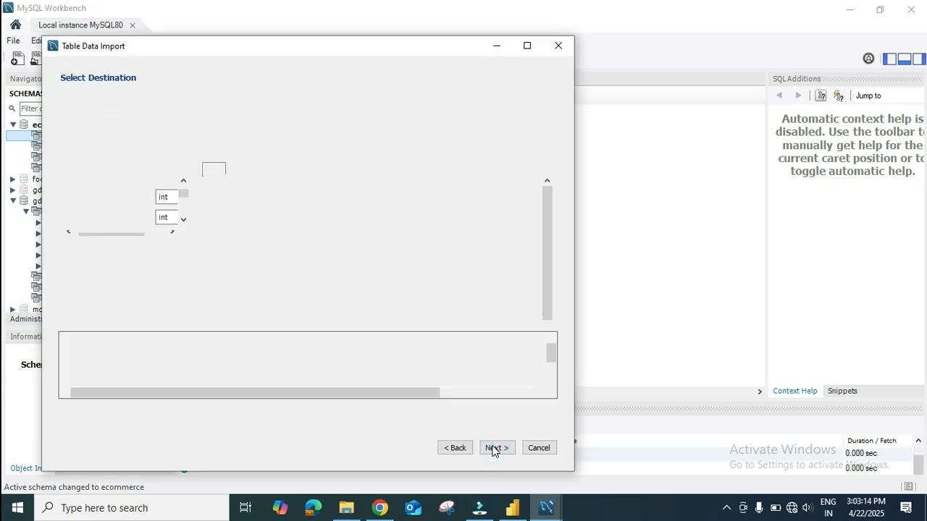
click(493, 449)
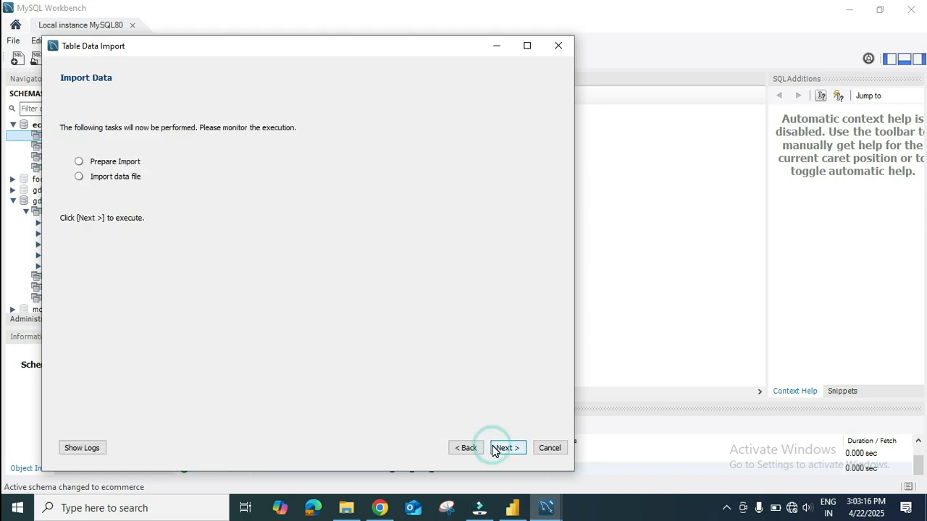
click(496, 448)
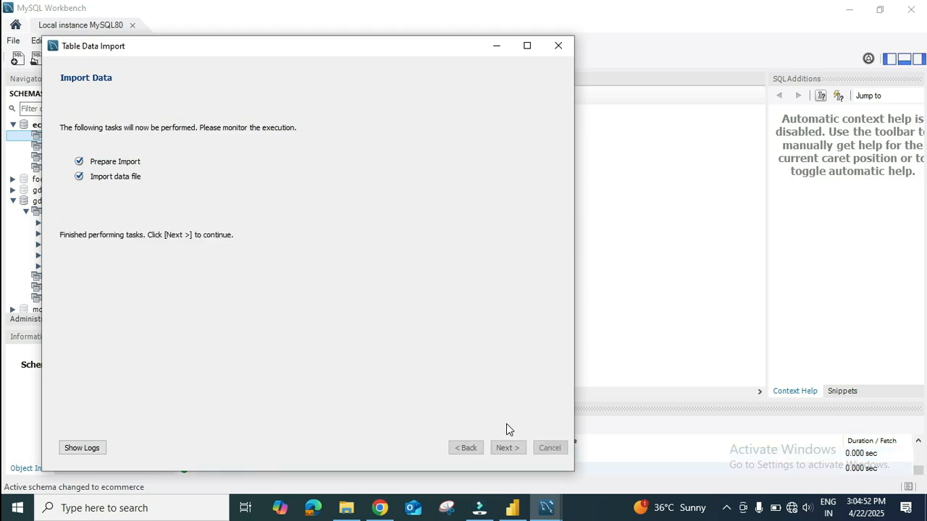
click(507, 448)
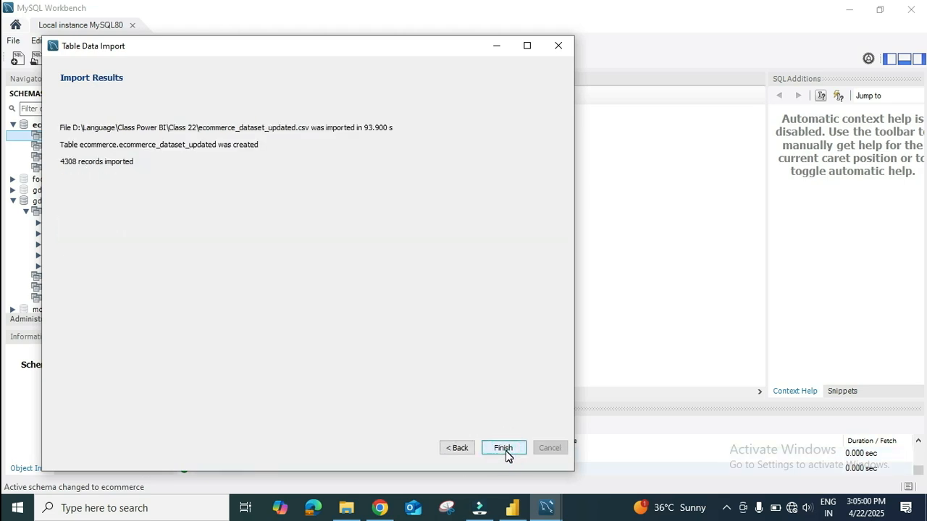
click(505, 449)
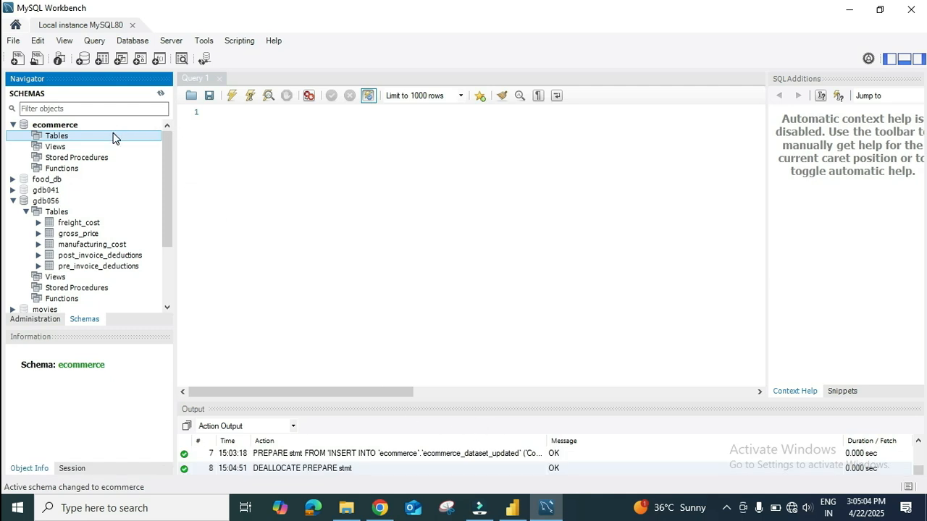
Step: Refresh the schema list to update the tables under ecommerce
click(71, 137)
right_click(71, 138)
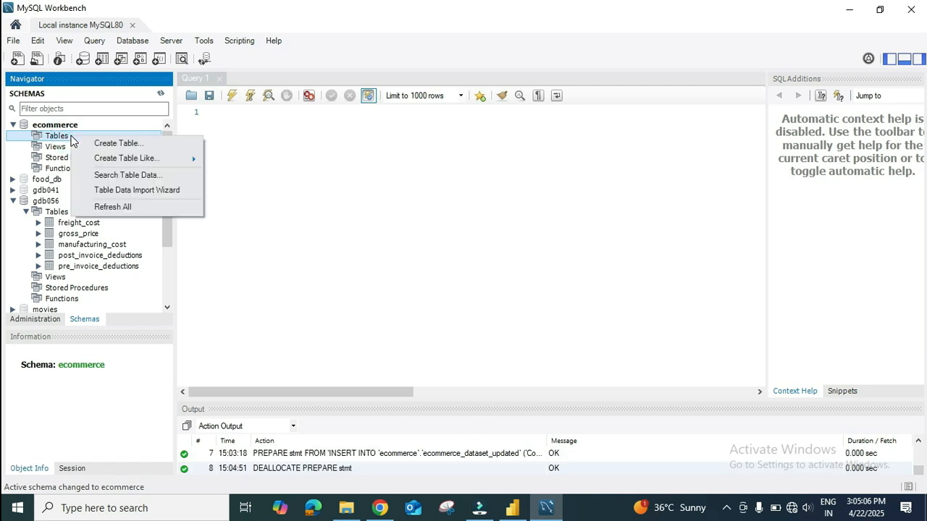
click(70, 138)
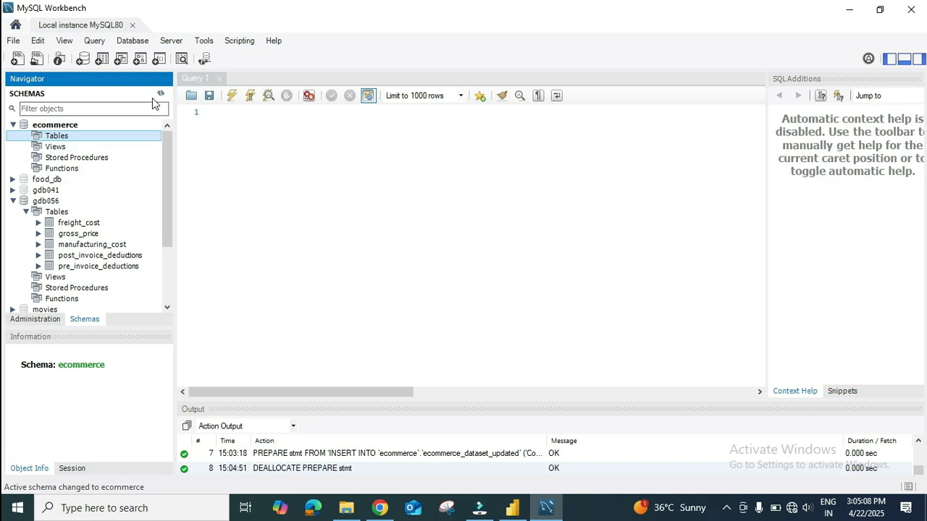
click(160, 95)
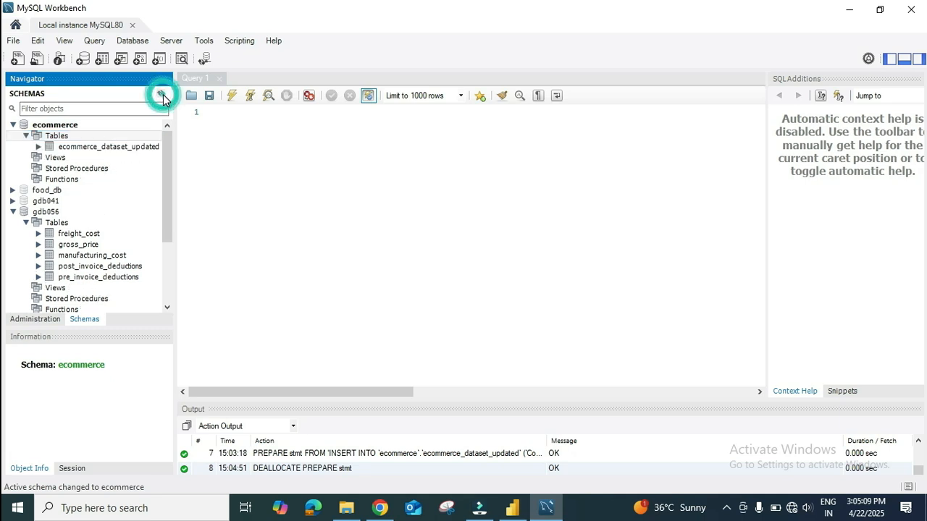
Step: Query the first 1000 rows of the ecommerce_dataset_updated table and examine the imported records in the result grid
click(86, 147)
right_click(89, 149)
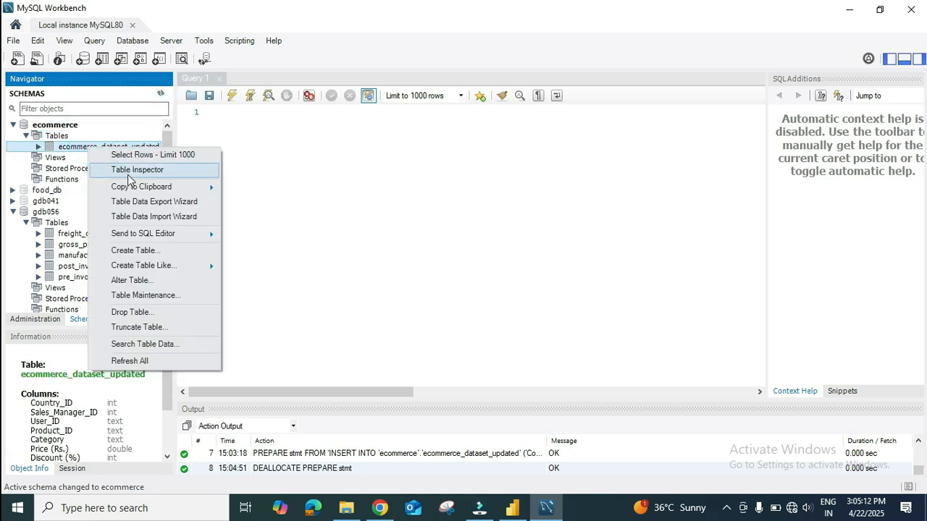
click(130, 155)
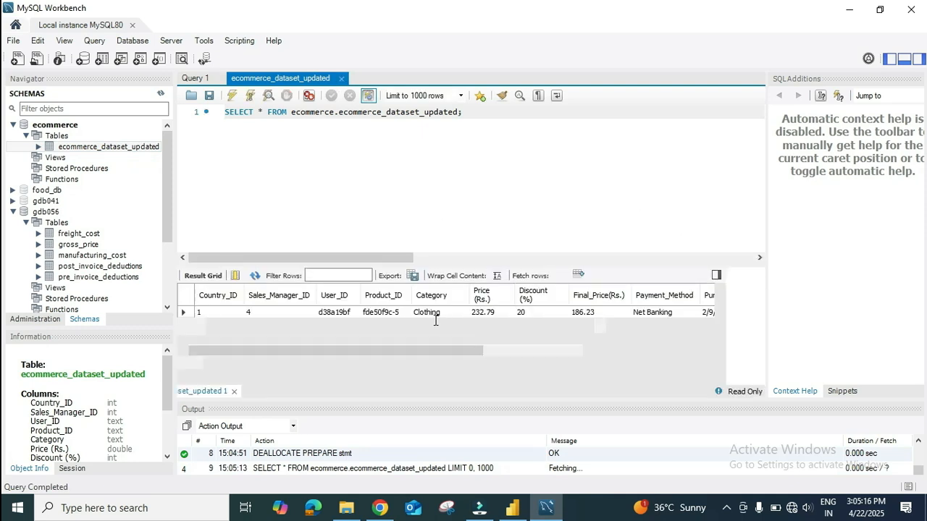
drag(396, 382, 336, 394)
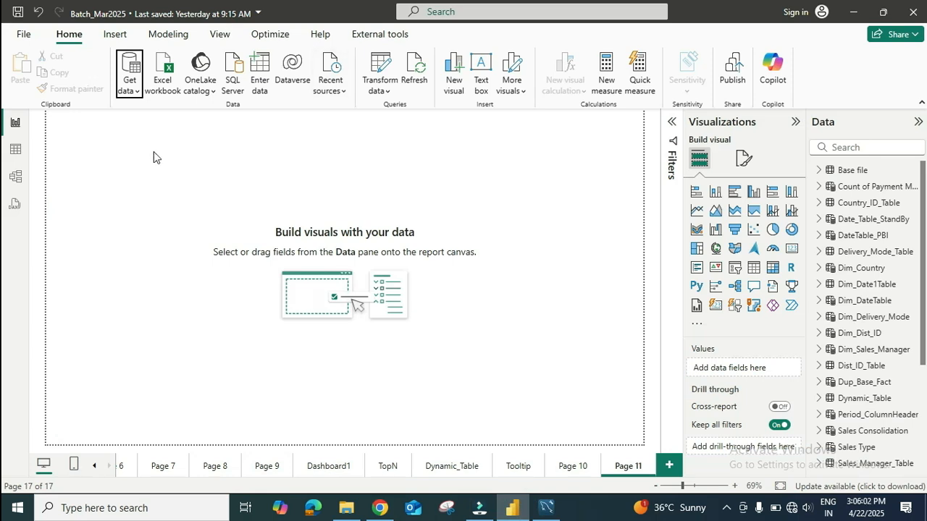
Step: In Power BI Desktop, search all data sources for mysql and start a connection with the MySQL database connector
click(129, 87)
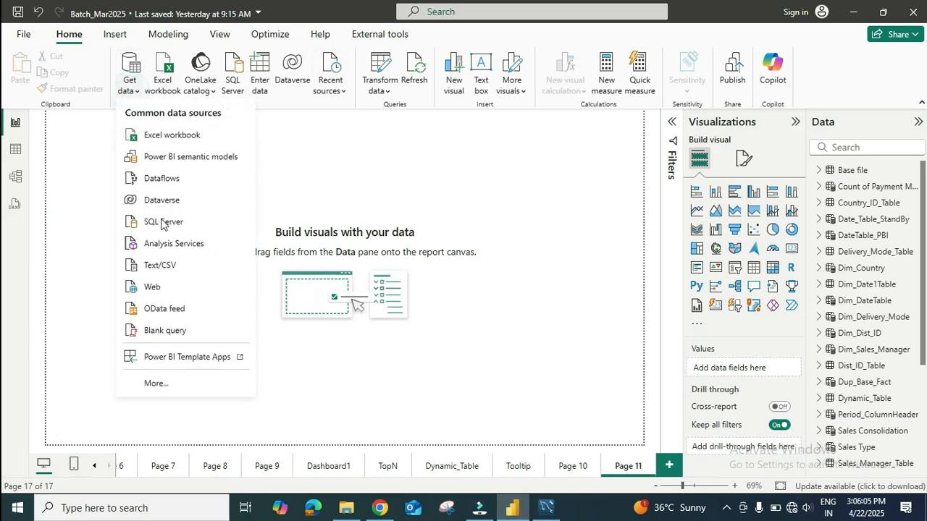
click(154, 384)
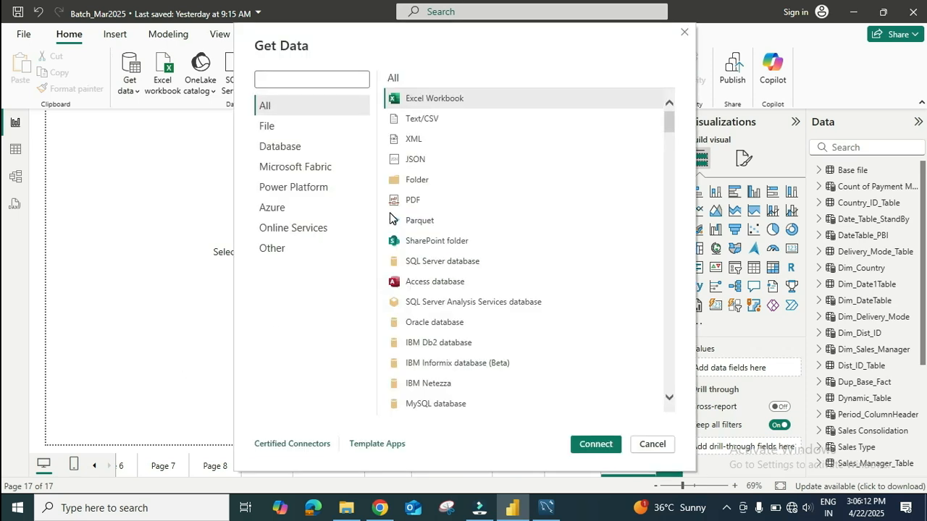
text(mysql)
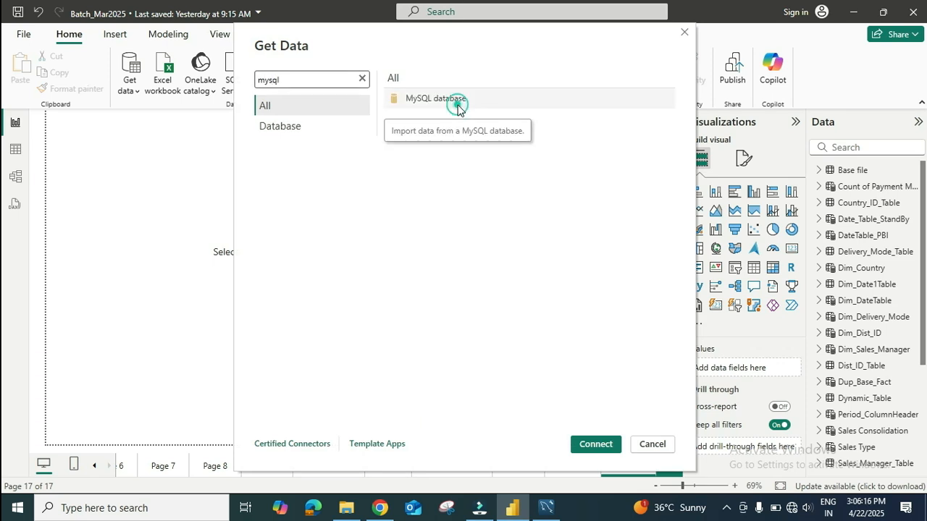
click(456, 99)
click(591, 443)
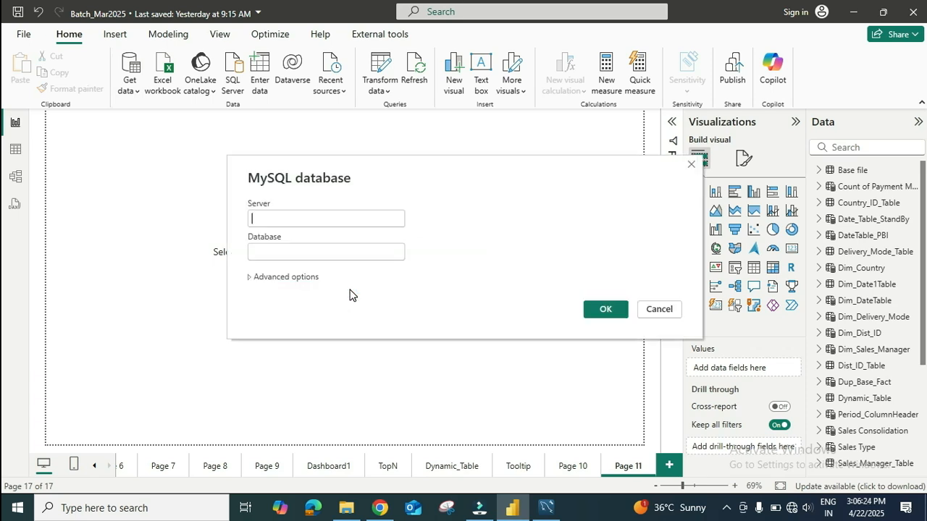
Step: Connect to the ecommerce database on server localhost and load the ecommerce.ecommerce_dataset_updated table into the report
text(localhost)
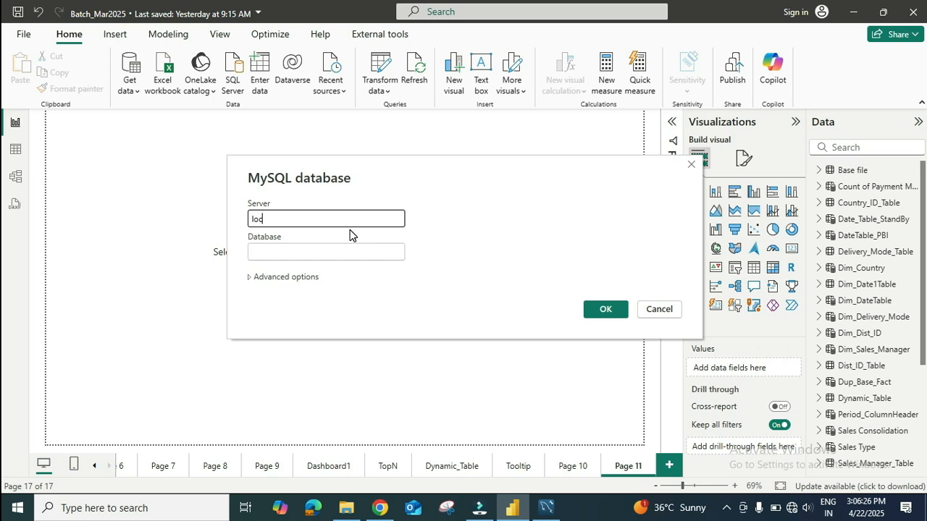
click(348, 251)
text(ecommerce)
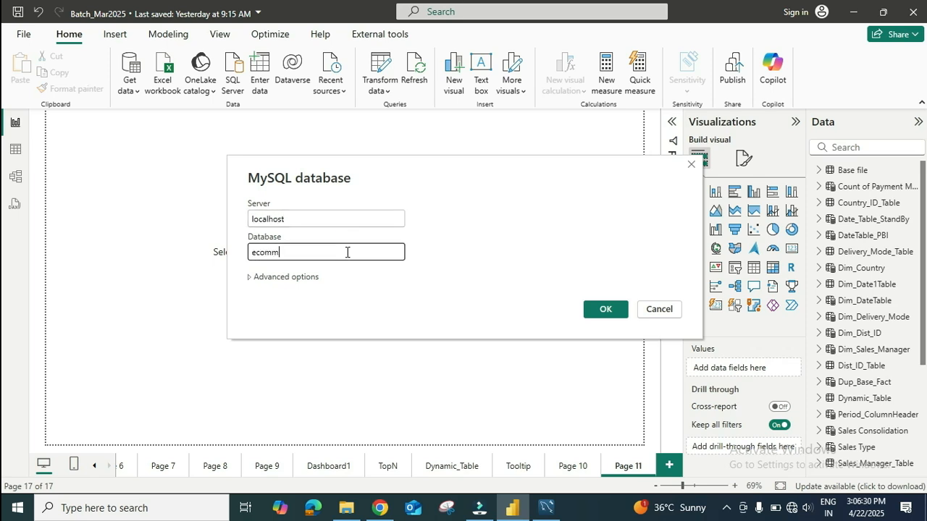
click(594, 307)
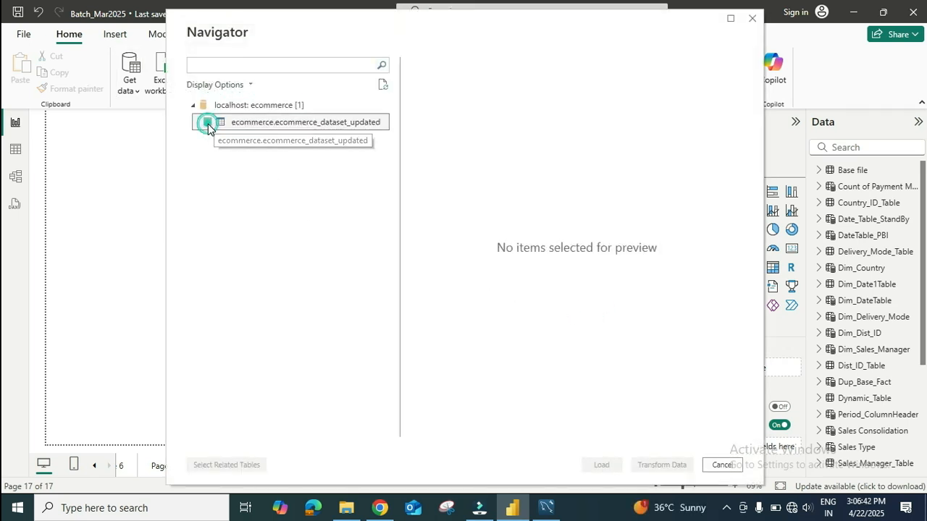
click(208, 124)
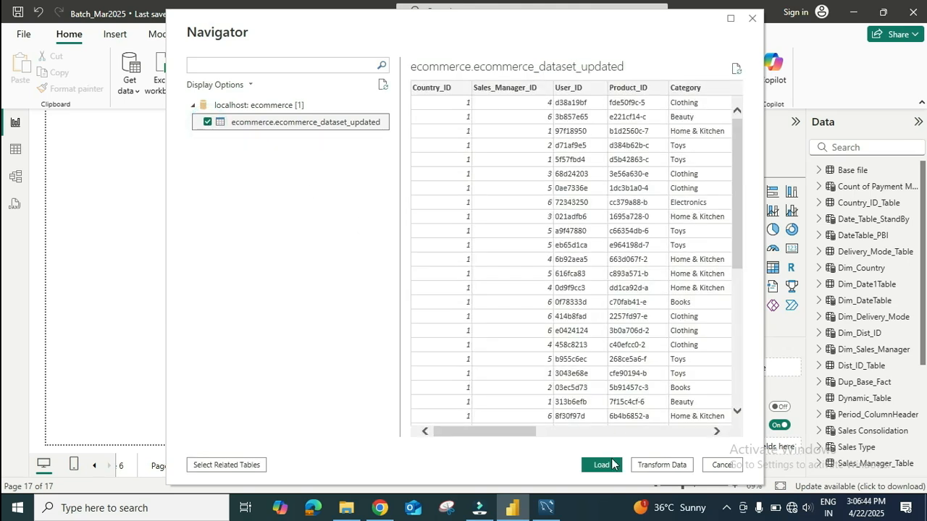
click(613, 464)
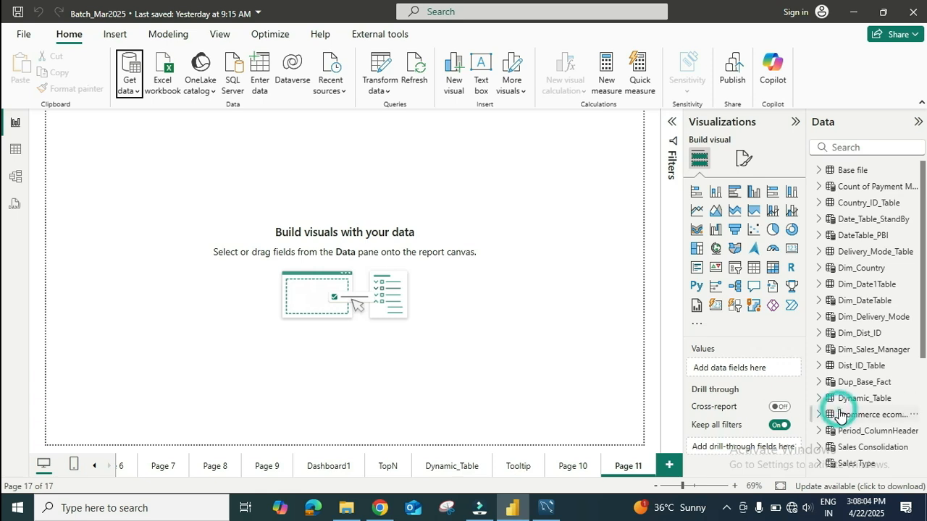
Step: Switch to the table view and select the imported ecommerce dataset table to examine its data
click(840, 415)
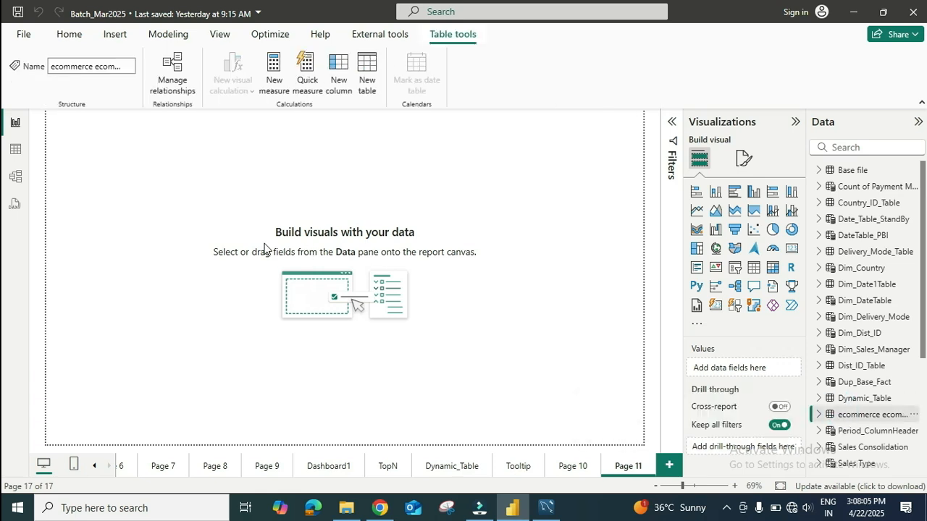
click(15, 149)
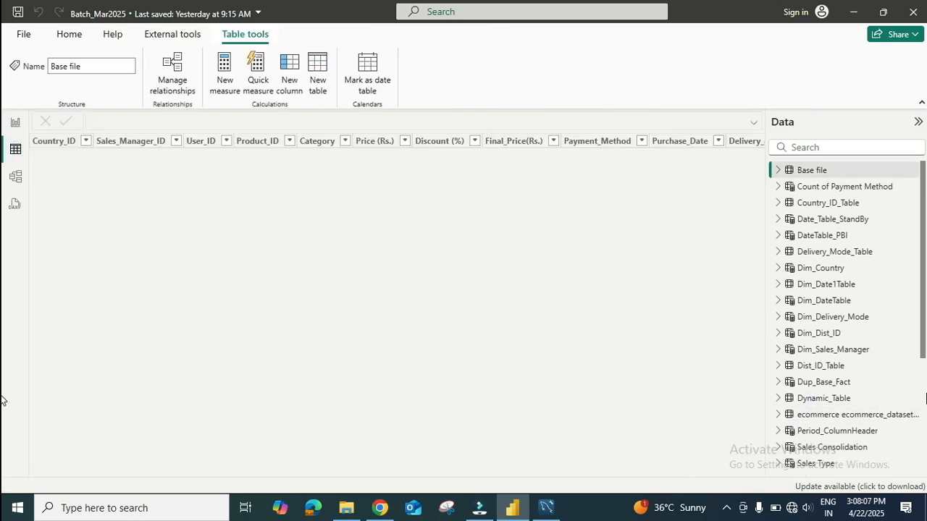
click(883, 421)
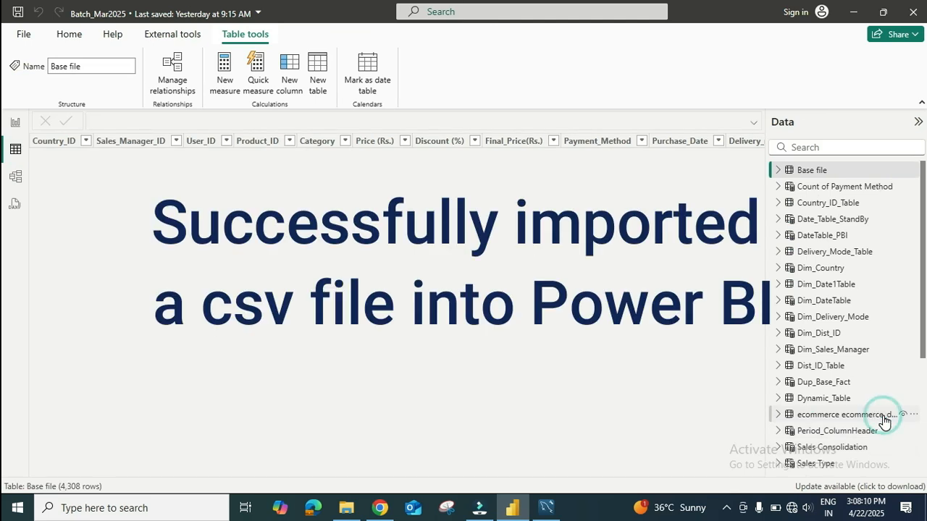